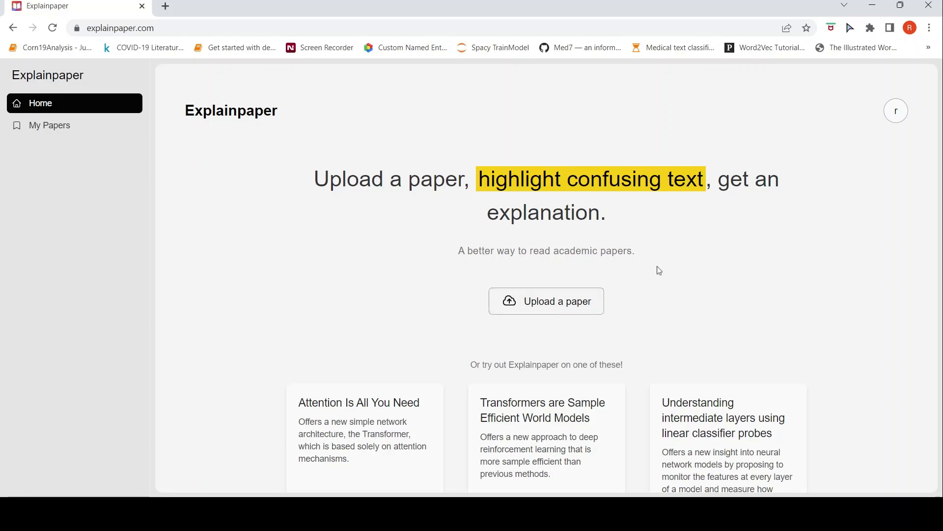
Open the Attention Is All You Need example paper and ask 'What is self attention'
scroll(659, 269, "down", 4)
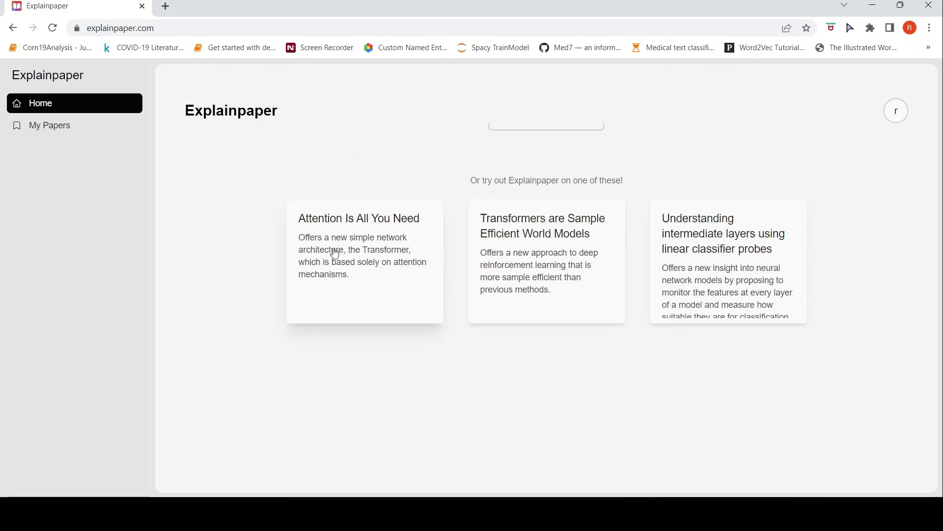
left_click(334, 252)
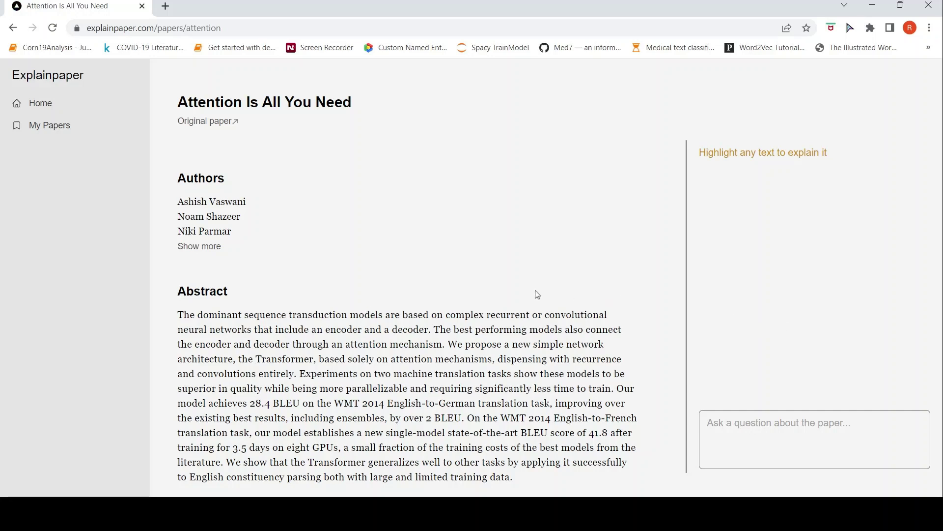
left_click(726, 418)
type("W")
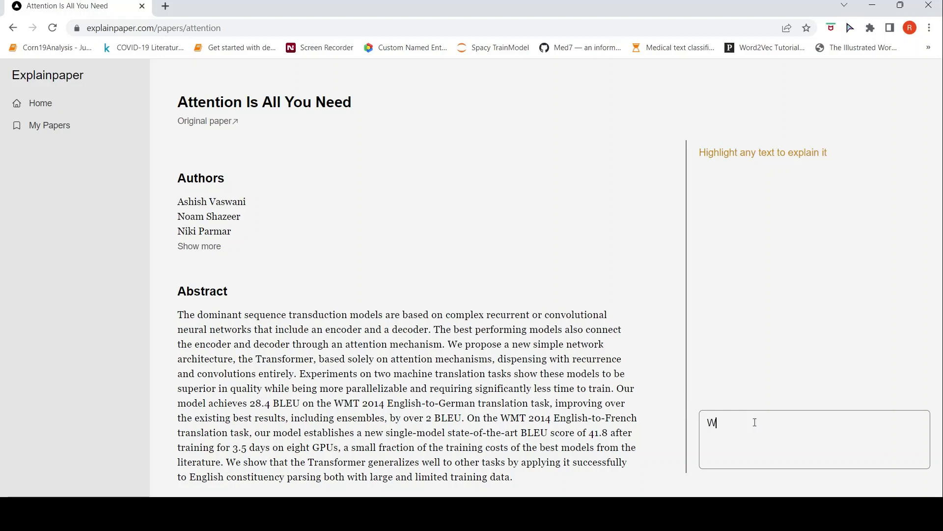
type("hat is self attention")
key("Return")
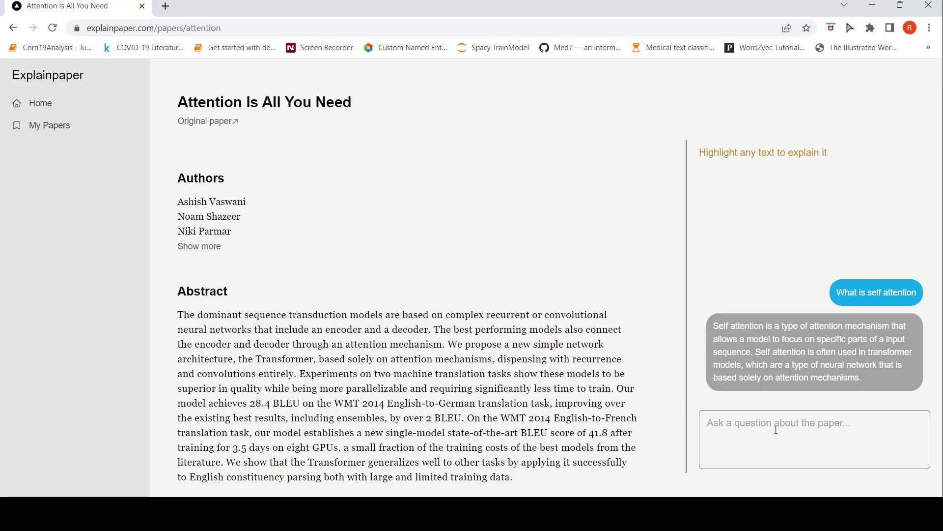
Ask the follow-up question 'what are components of self attention'
type("what us")
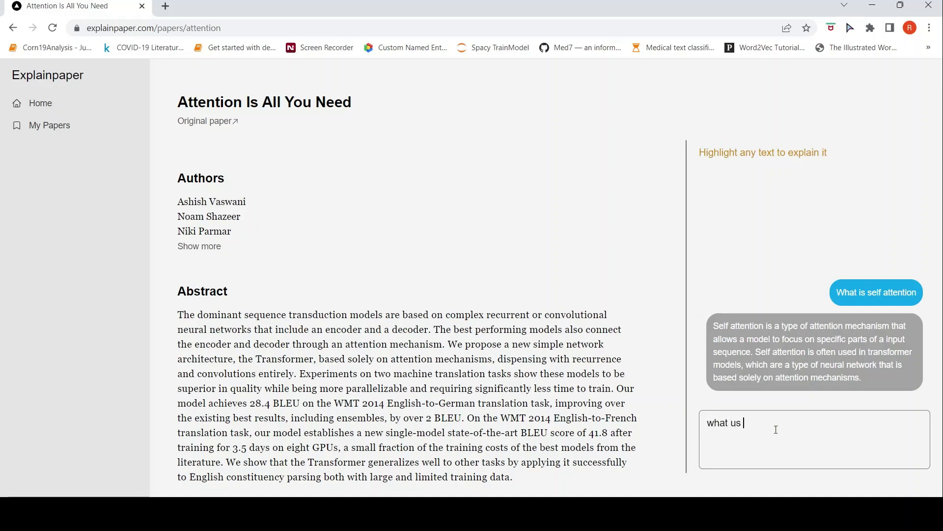
key("BackSpace")
type("are don")
key("BackSpace")
key("BackSpace")
type("omponents of slef")
key("BackSpace")
key("BackSpace")
key("BackSpace")
type("elf attention")
key("Return")
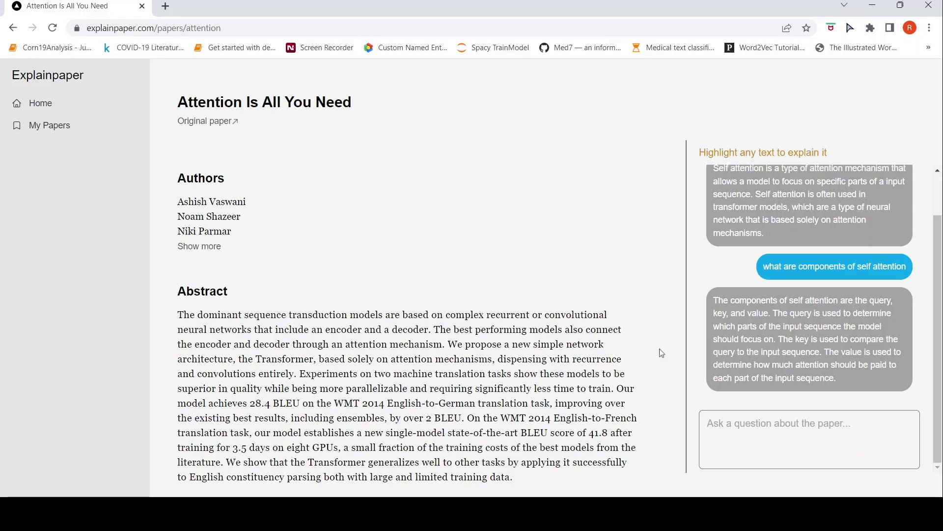
Ask 'what is Scaled Dot-Product Attention' using the copied section 3.2.1 heading
scroll(475, 393, "down", 6)
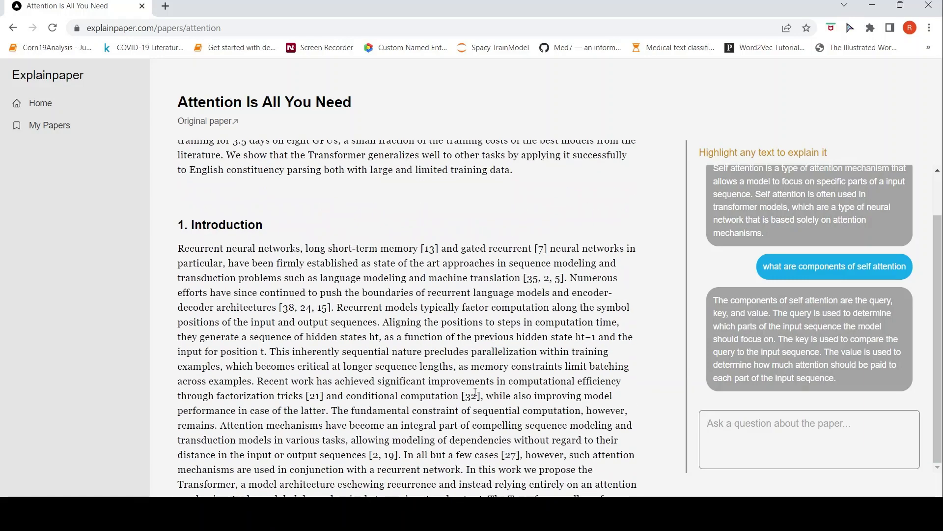
scroll(475, 393, "down", 10)
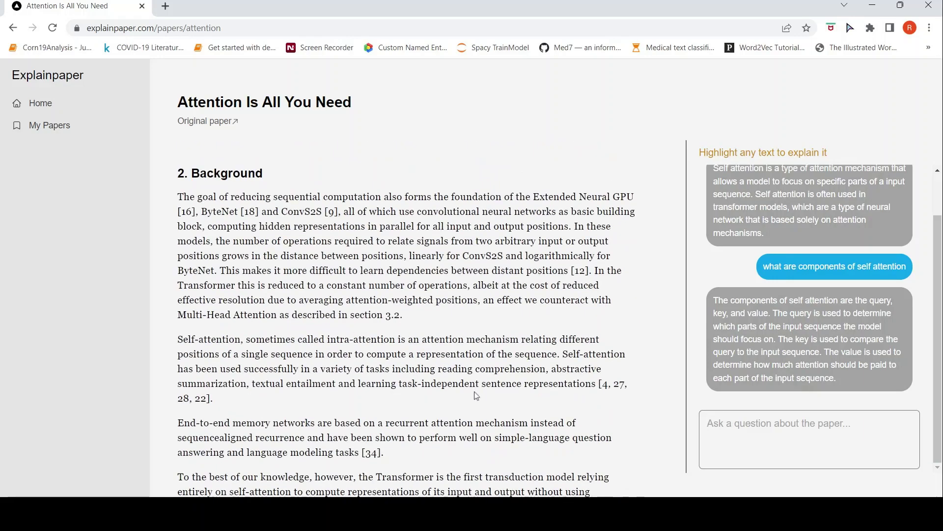
scroll(476, 396, "down", 10)
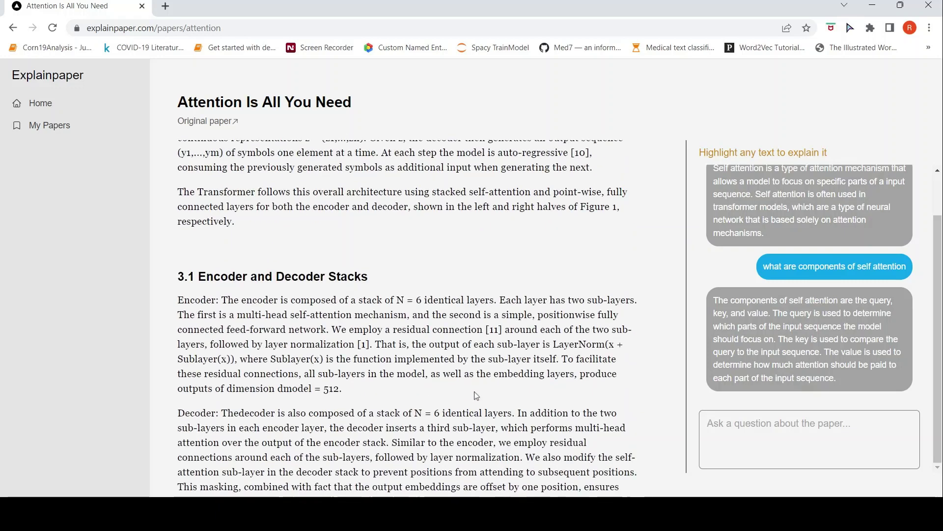
scroll(477, 395, "down", 8)
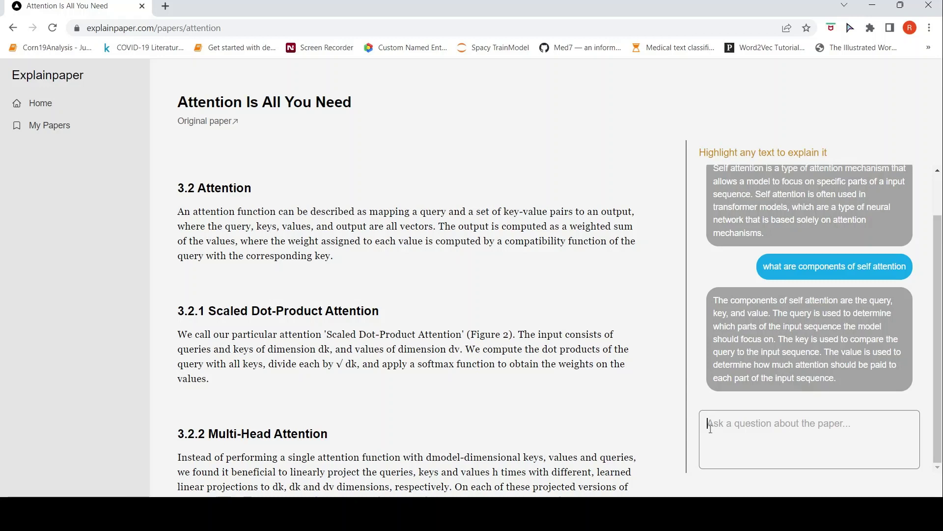
type("what is")
key("BackSpace")
key("BackSpace")
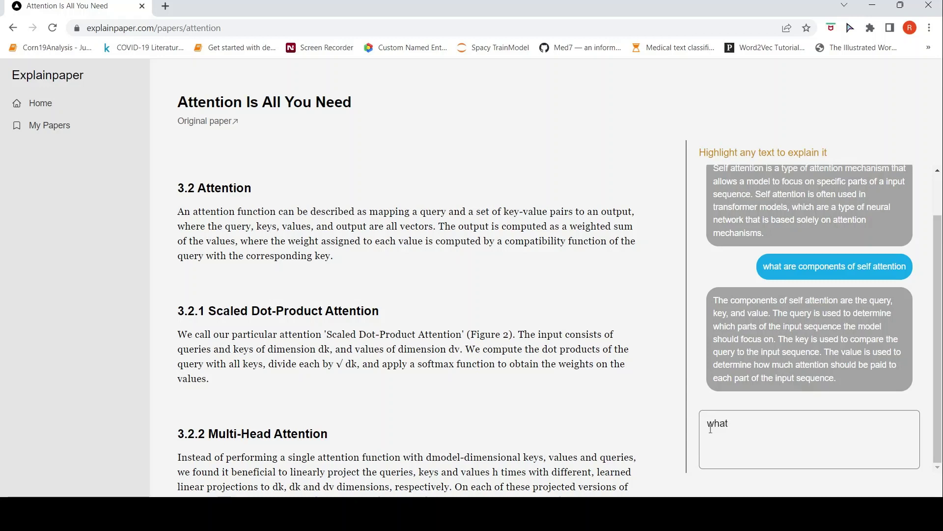
type("is")
left_click_drag(209, 311, 387, 315)
key("ctrl+c")
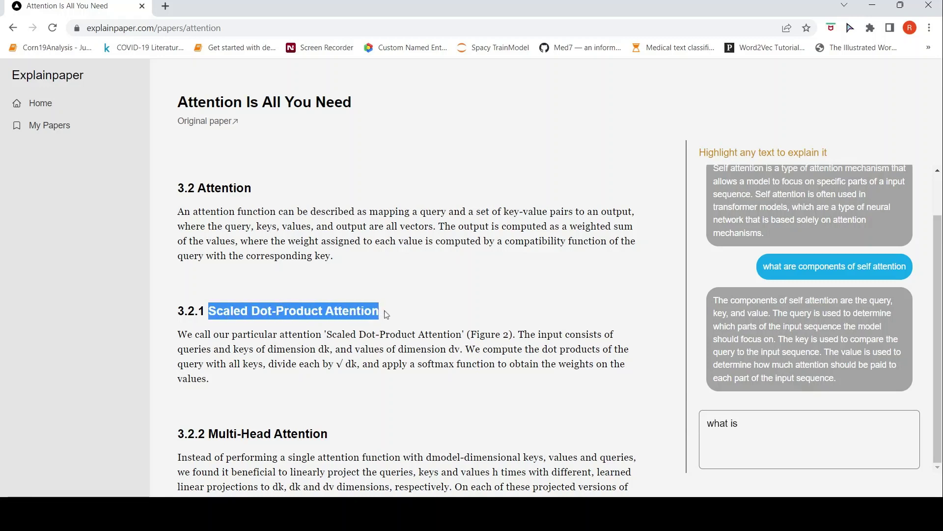
left_click(804, 424)
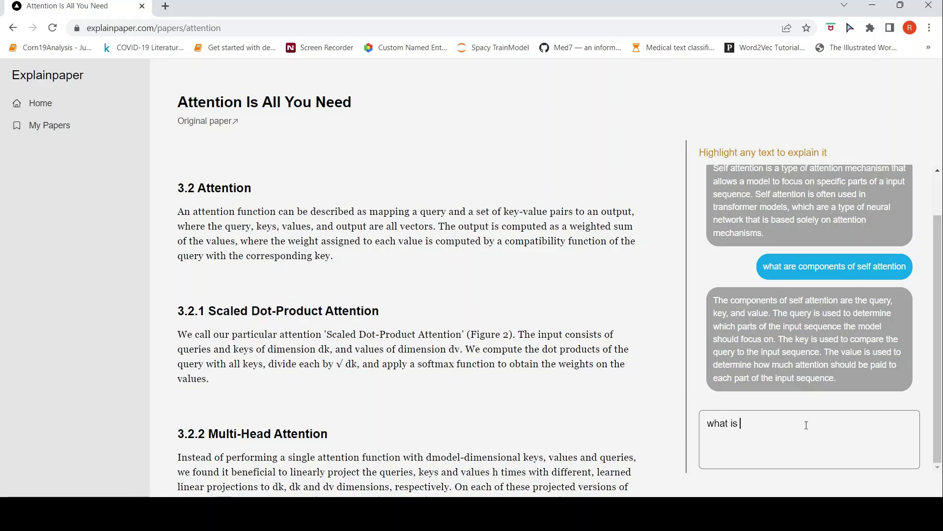
key("ctrl+v")
key("Return")
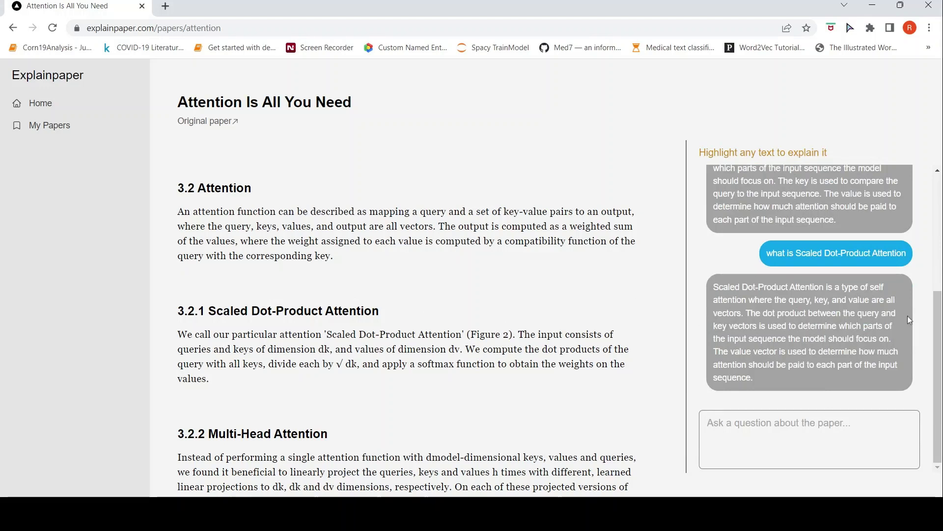
Scroll back up toward the top of the Attention paper
scroll(493, 326, "up", 1)
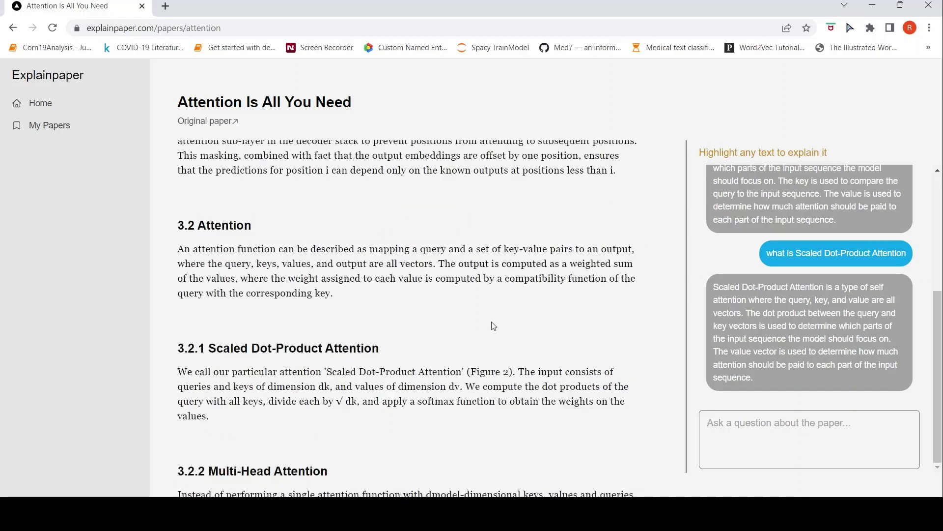
scroll(494, 326, "up", 8)
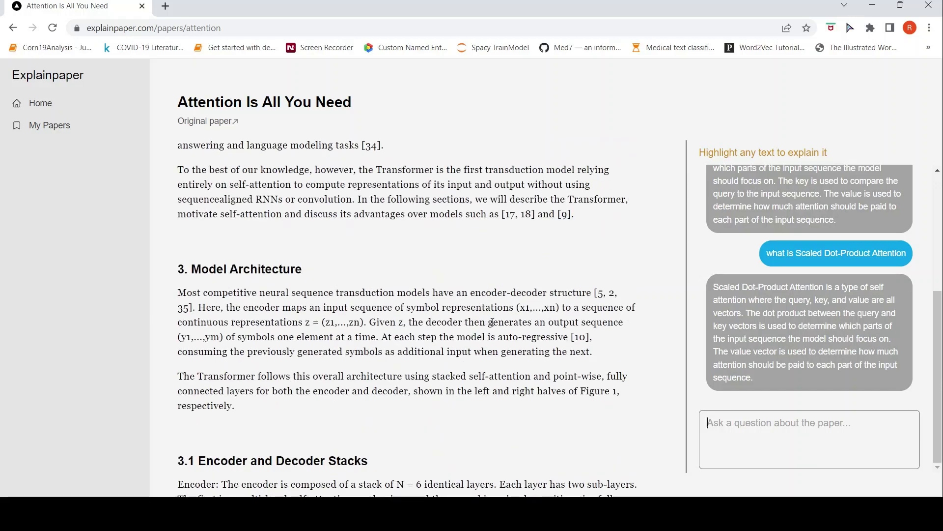
scroll(493, 322, "up", 15)
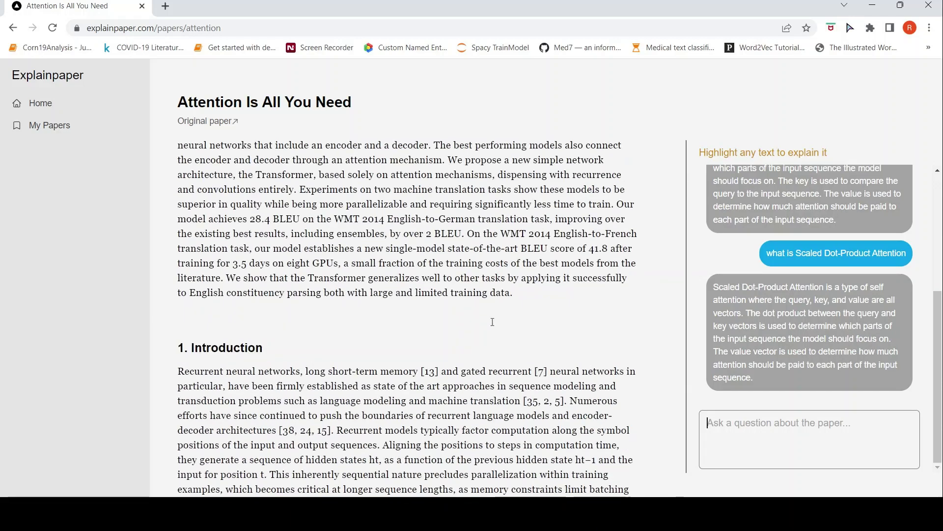
scroll(492, 322, "up", 5)
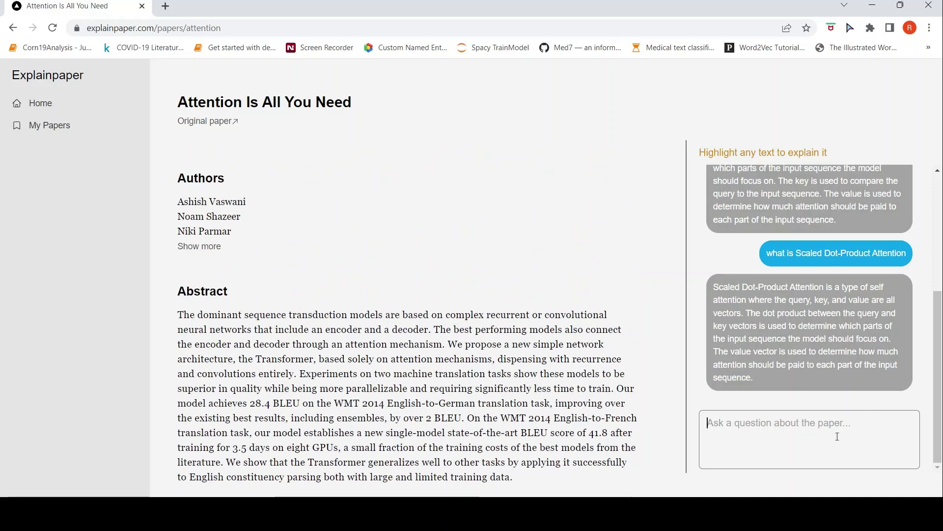
Ask 'What are the advantages of transformer models'
type("W")
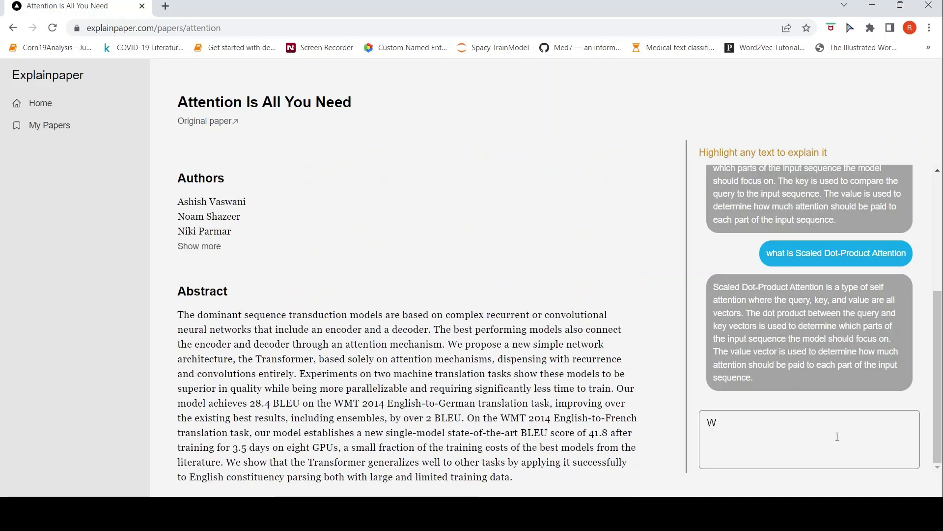
type("hat are the adt")
key("BackSpace")
type("vantages ")
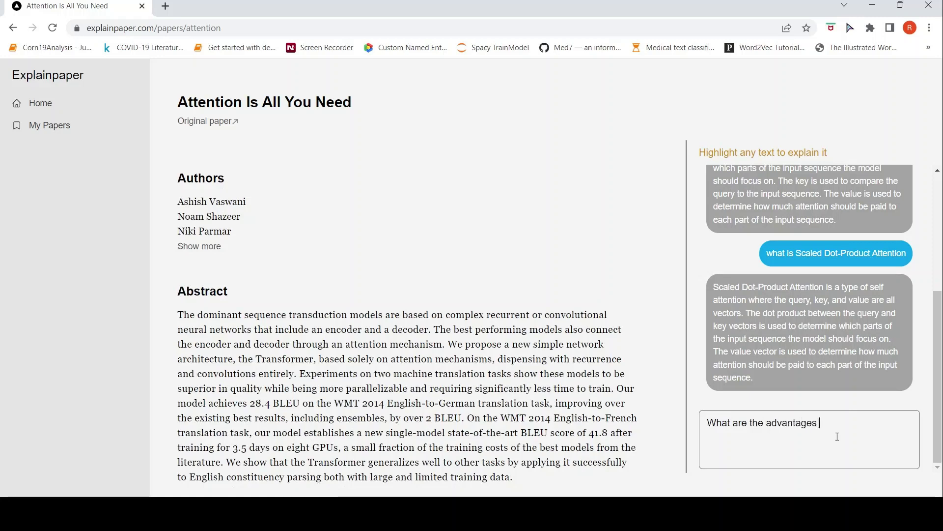
type("of ")
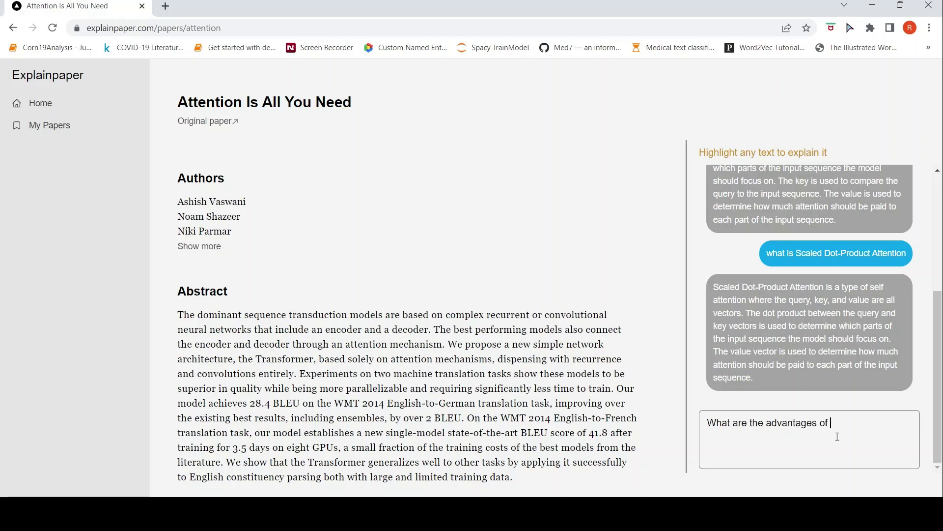
type("transformer models")
key("Return")
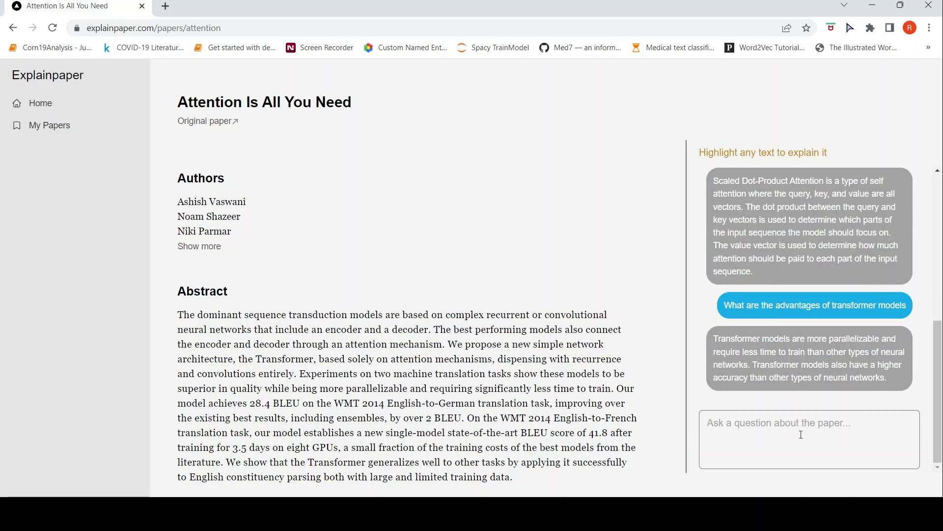
Ask the follow-up 'Why are transformers more parallelizable?'
type("Wh")
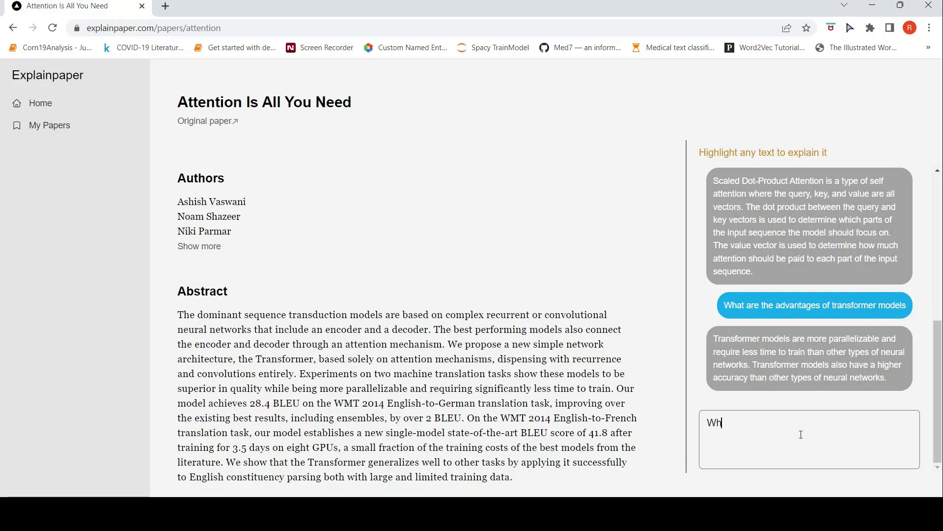
type("y are transformers more pa")
key("BackSpace")
key("BackSpace")
type("pa")
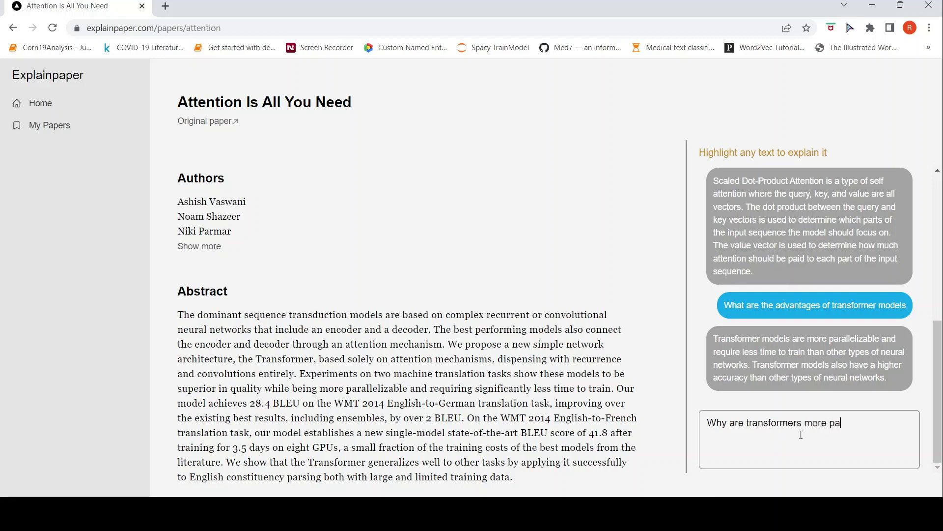
type("rallelizable?")
key("Return")
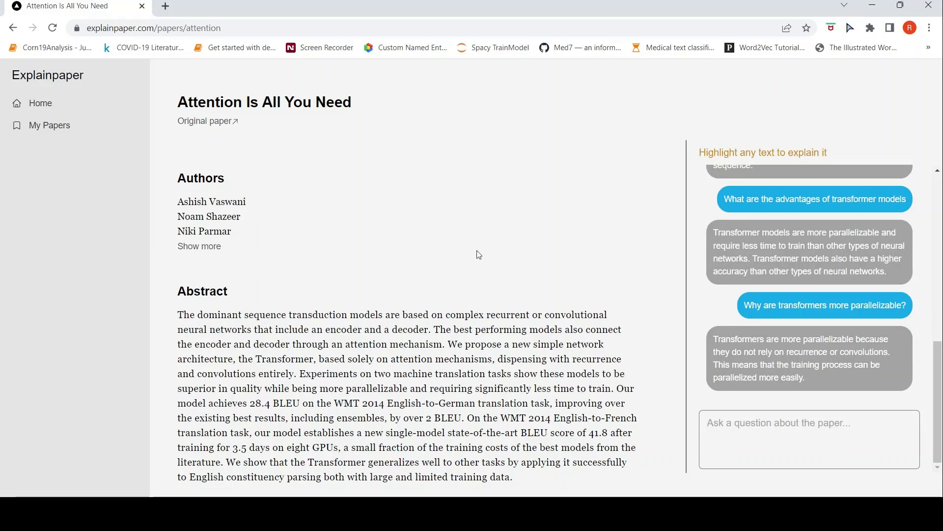
Scroll down through the Attention Is All You Need paper
scroll(479, 254, "down", 5)
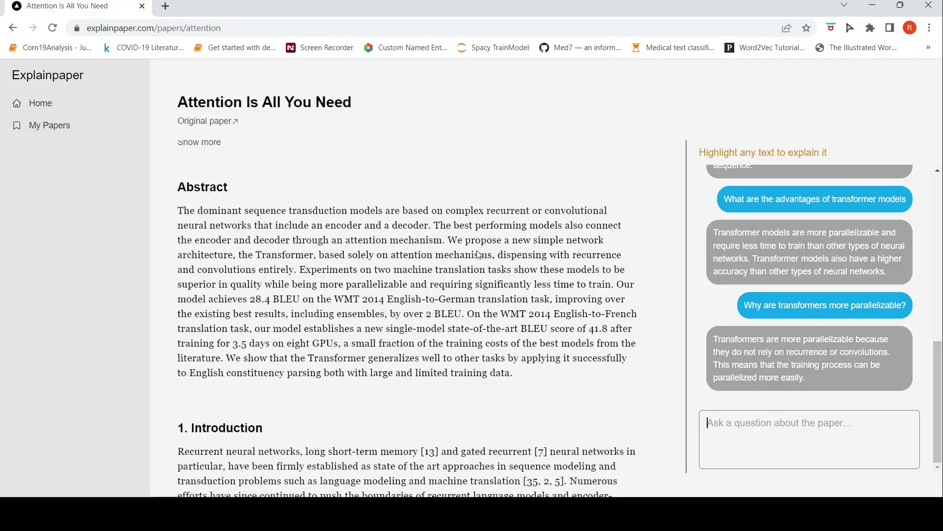
scroll(479, 254, "down", 3)
scroll(479, 254, "down", 3)
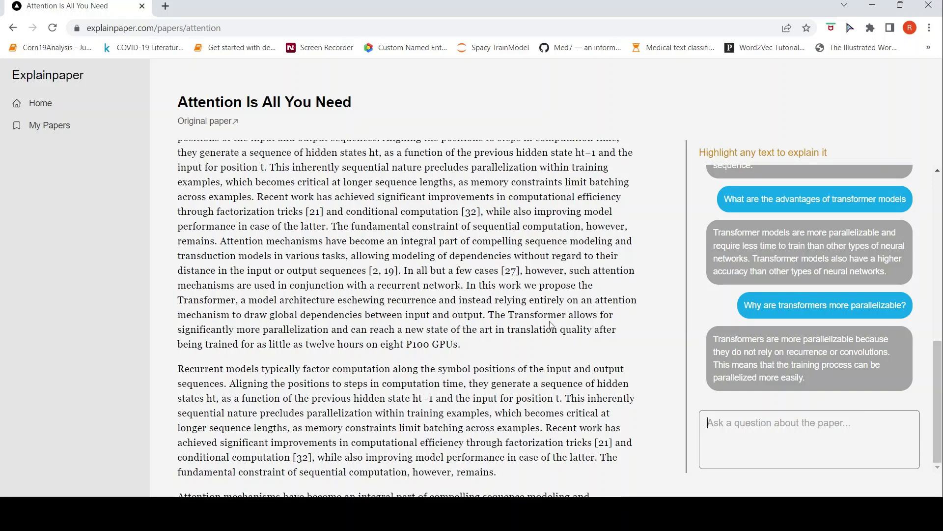
scroll(551, 325, "down", 5)
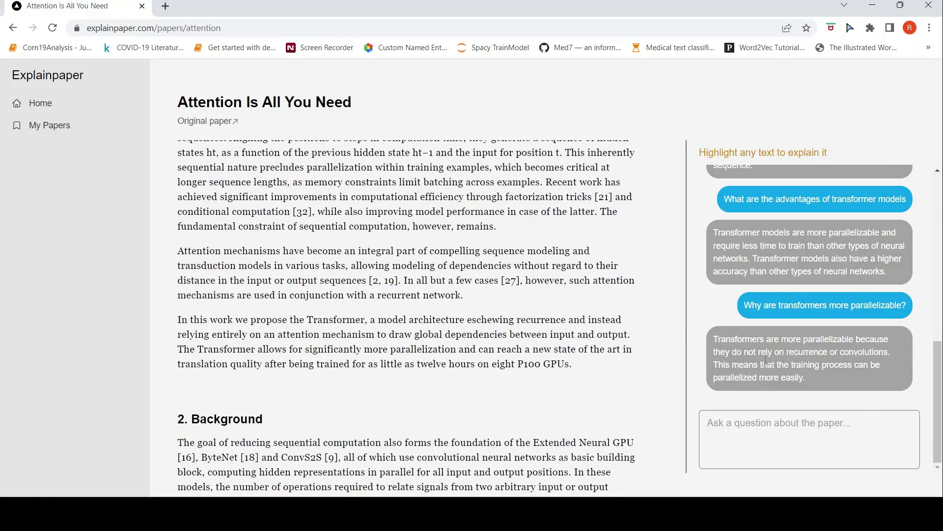
scroll(462, 280, "down", 6)
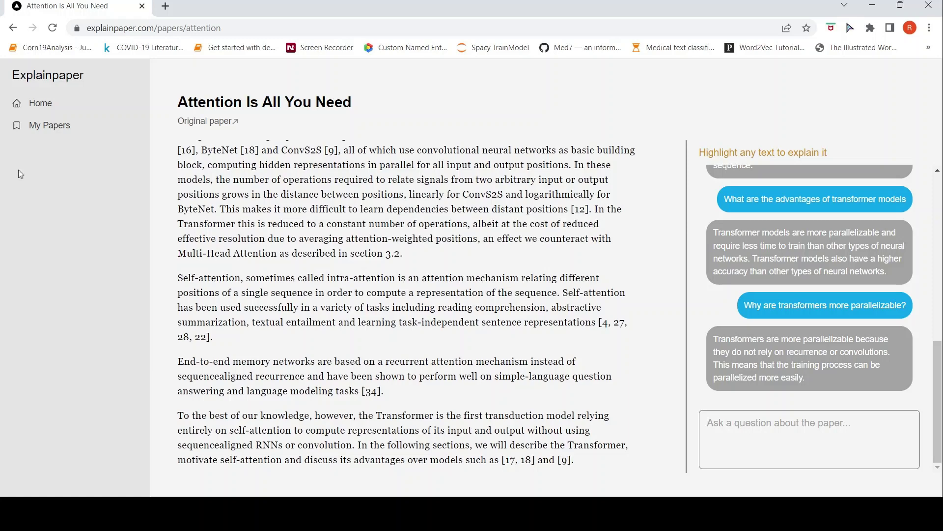
Upload 2004.11362SupervisedContrastiveLearning.pdf from the home page and start analyzing it
left_click(32, 104)
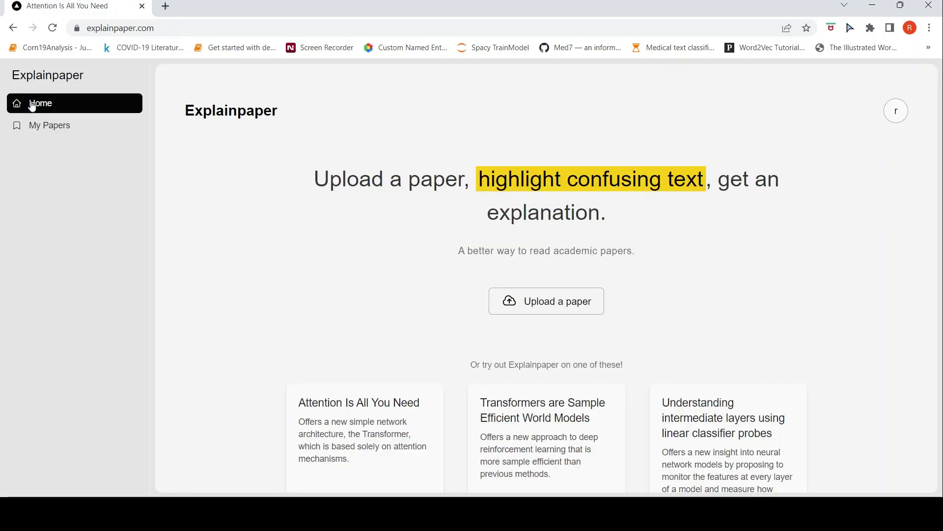
left_click(530, 302)
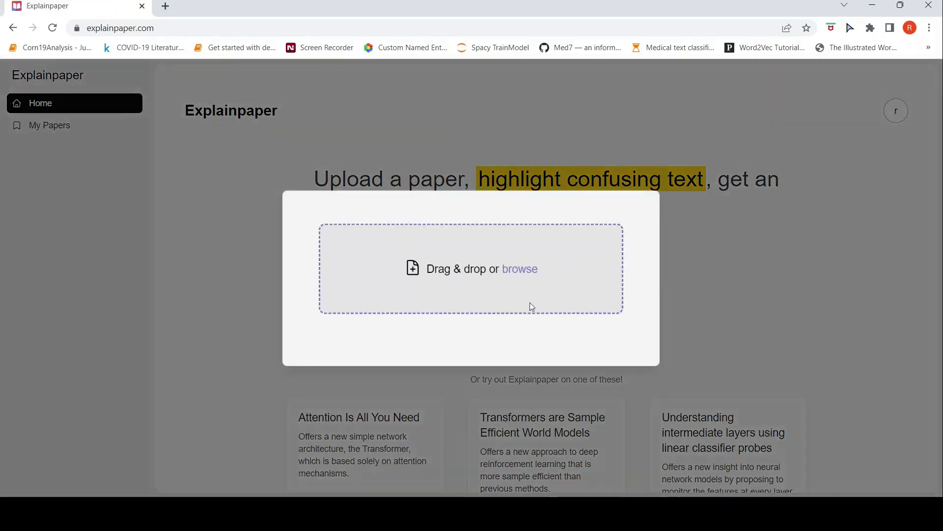
left_click(516, 269)
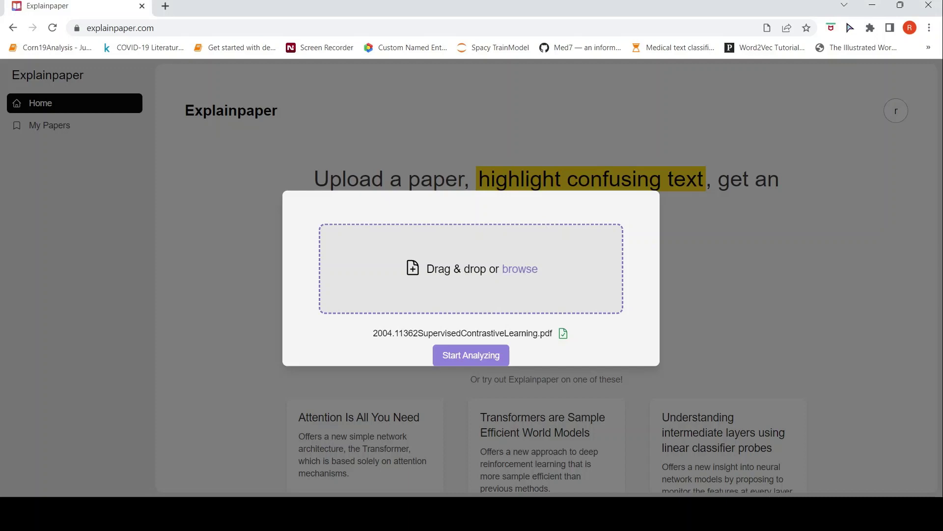
left_click(476, 358)
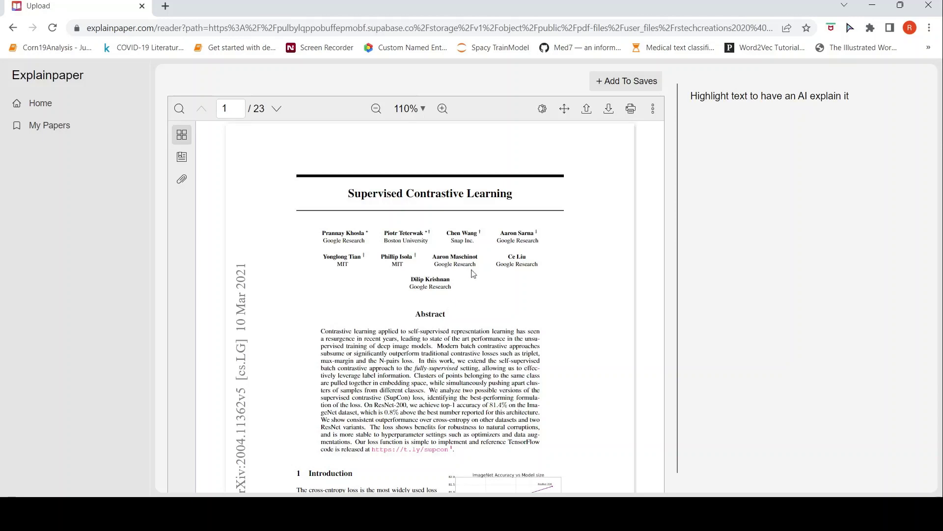
Highlight the Supervised Contrastive Learning Abstract to get its plain-language explanation
scroll(473, 274, "down", 1)
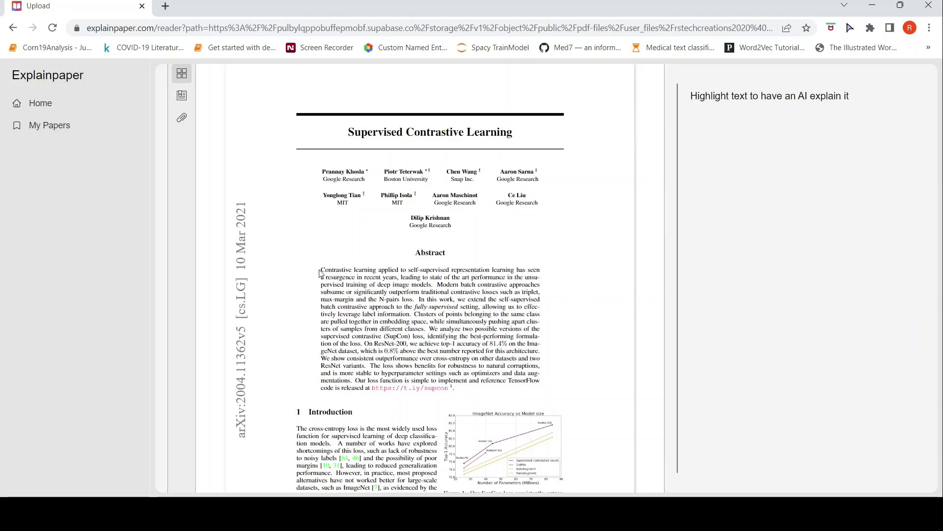
left_click_drag(320, 270, 366, 391)
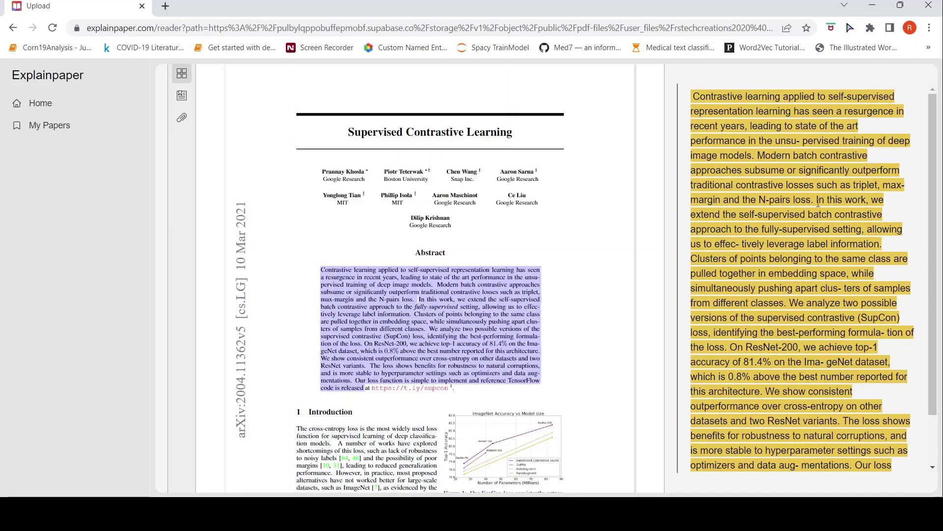
scroll(819, 202, "down", 2)
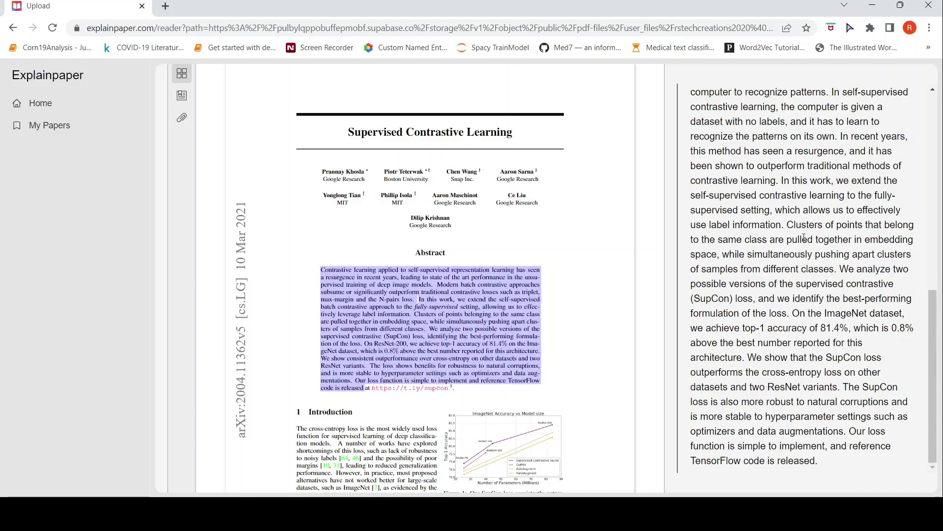
scroll(804, 238, "up", 3)
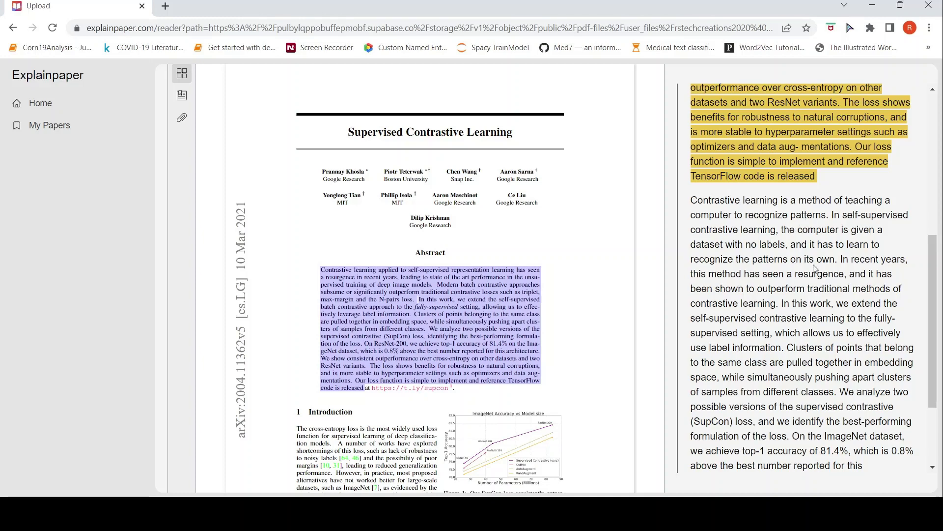
scroll(816, 269, "down", 1)
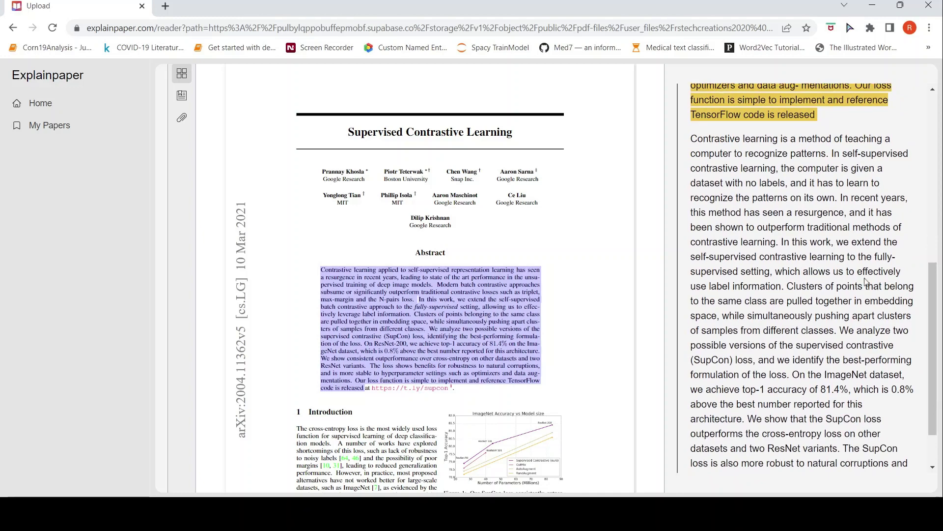
scroll(866, 282, "down", 1)
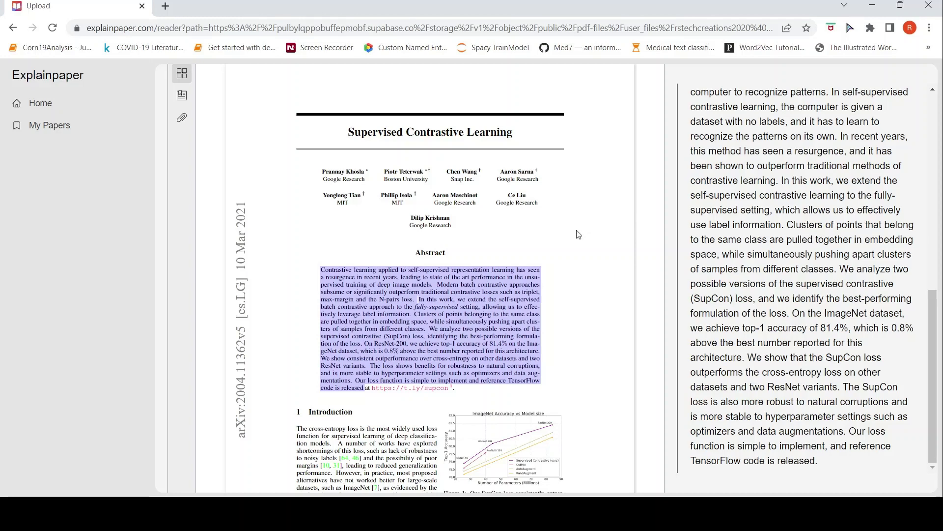
scroll(579, 234, "down", 4)
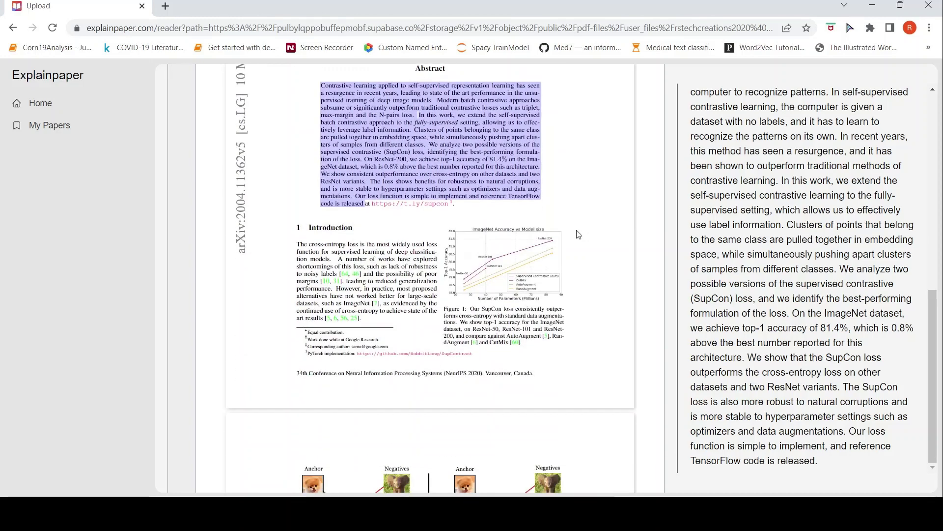
scroll(578, 235, "down", 9)
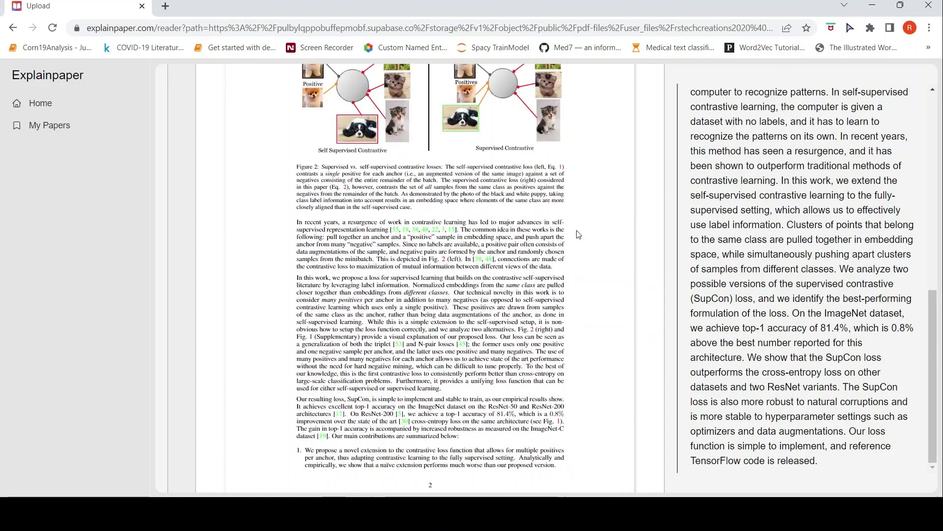
scroll(579, 235, "down", 3)
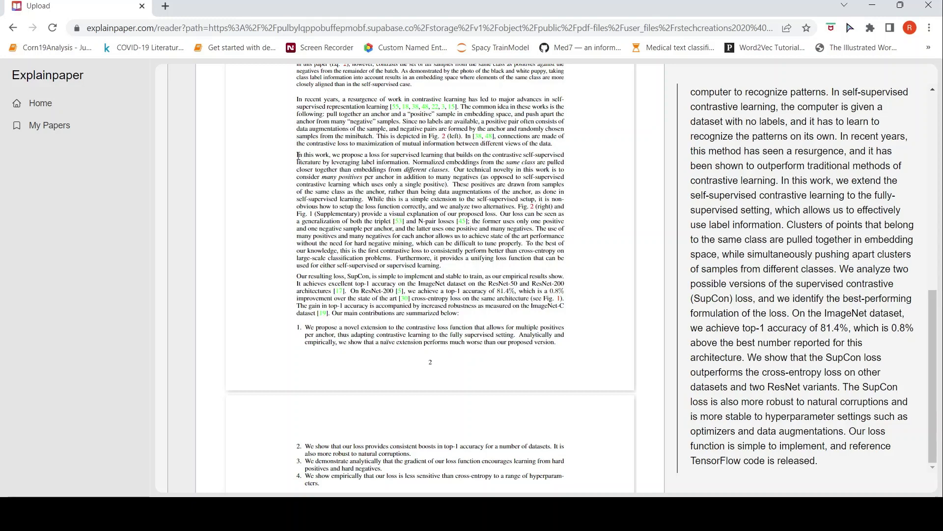
Highlight the page-2 'In this work' paragraph for explanation, then clear the selection
left_click_drag(298, 155, 440, 265)
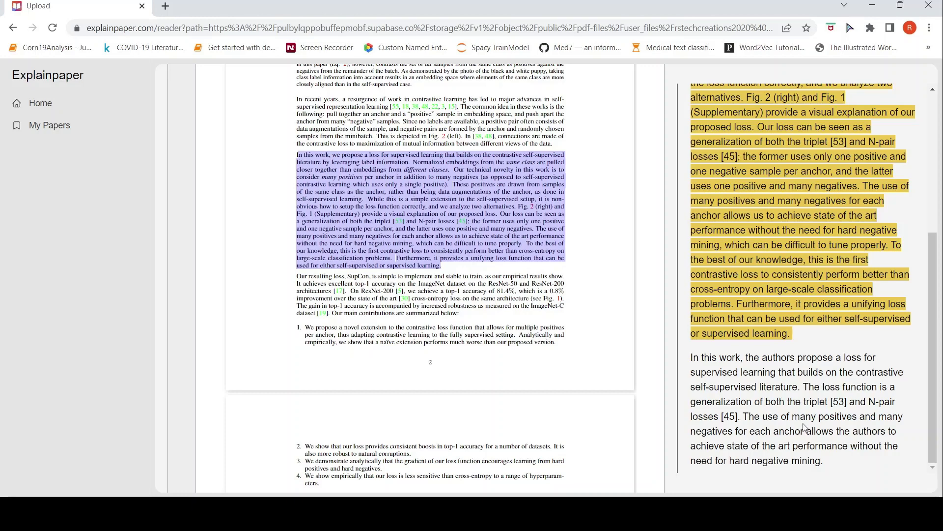
left_click(772, 481)
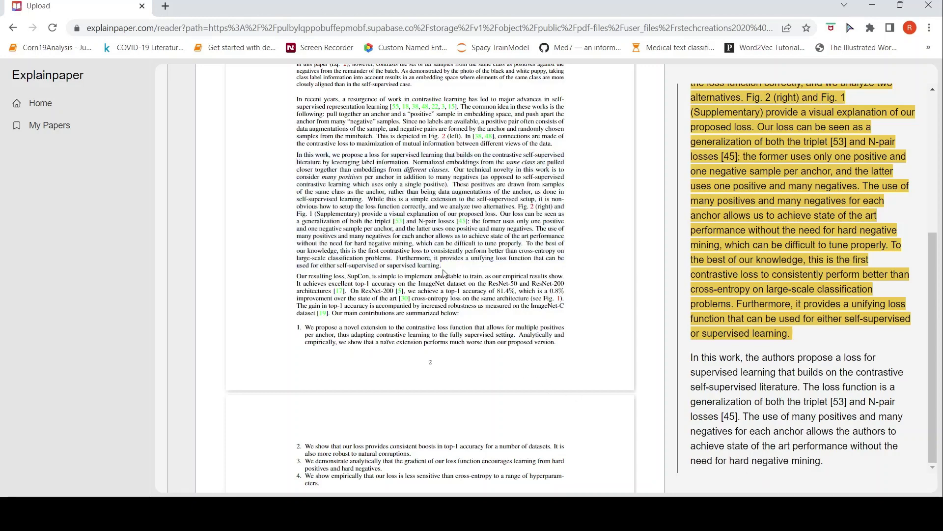
Highlight section 3.2.1 from 'Within a multiviewed batch' through the first line of page 5
scroll(344, 294, "down", 5)
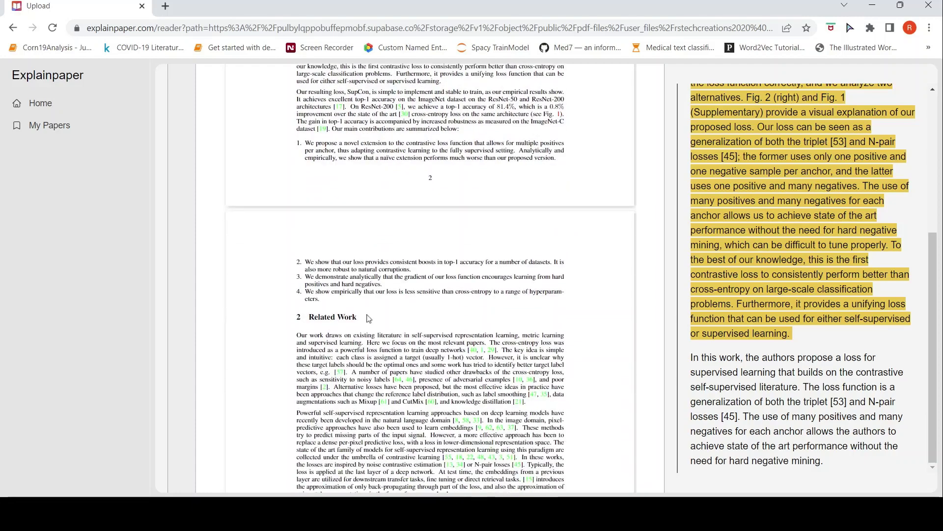
scroll(369, 318, "down", 9)
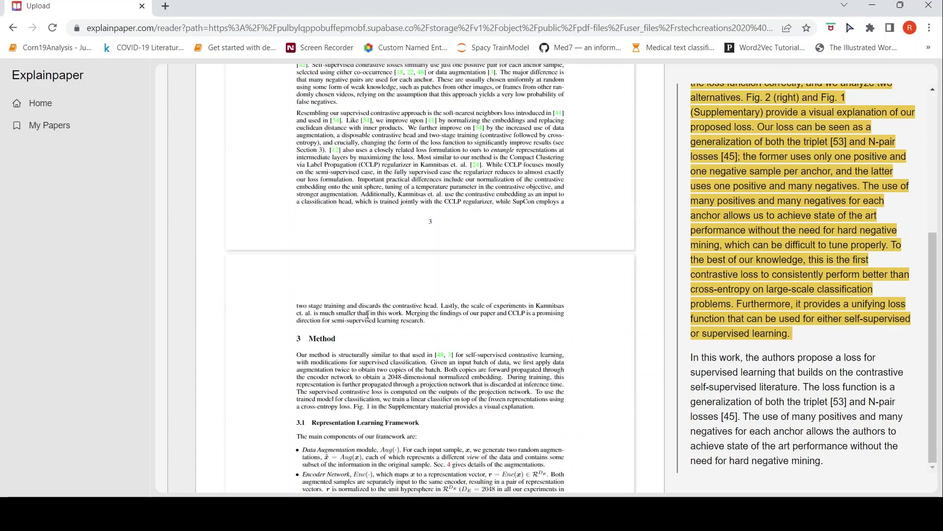
left_click_drag(773, 461, 777, 461)
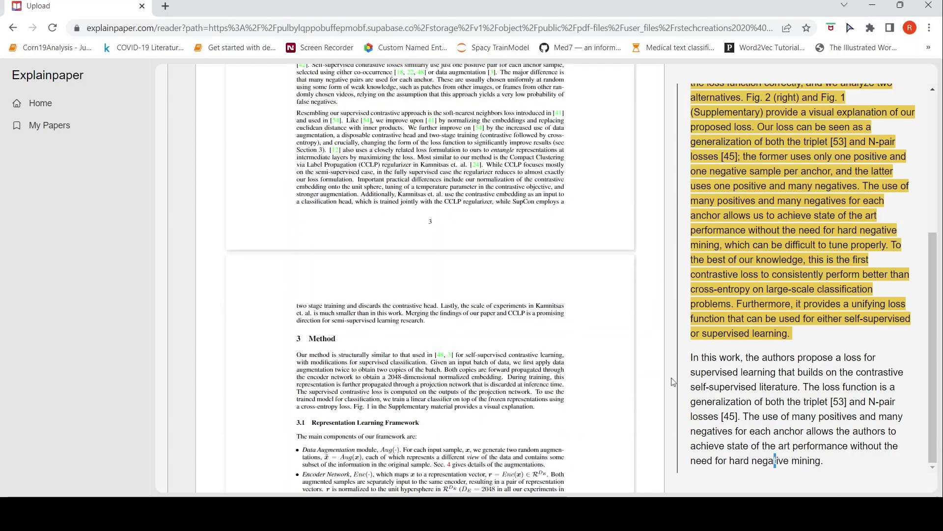
scroll(895, 432, "up", 5)
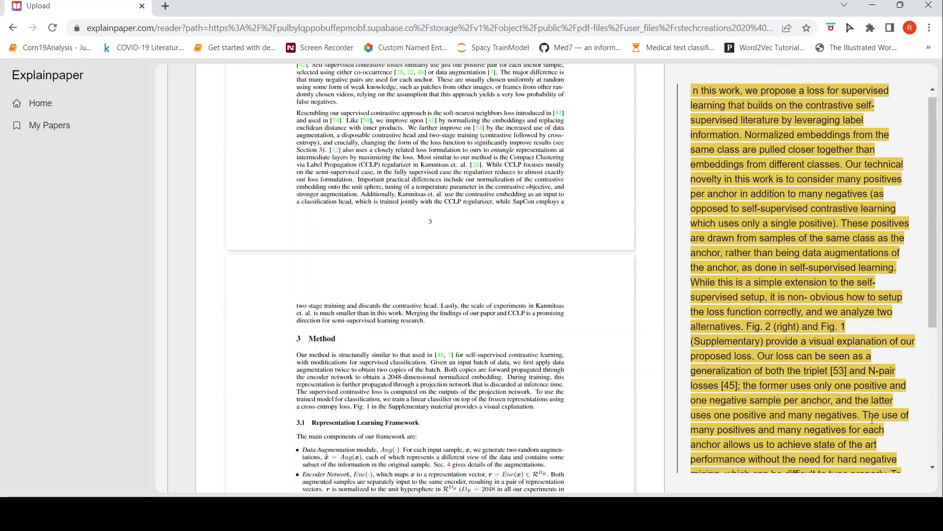
scroll(873, 420, "down", 5)
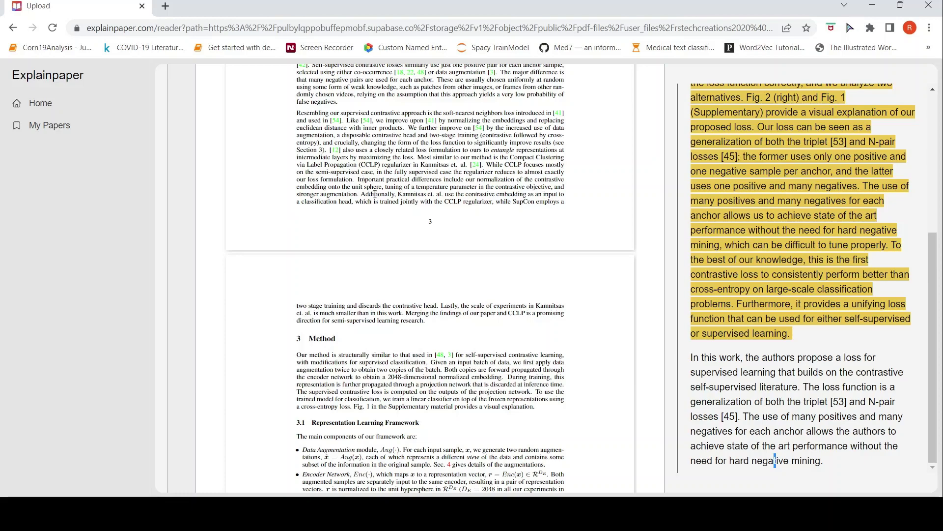
scroll(385, 210, "down", 6)
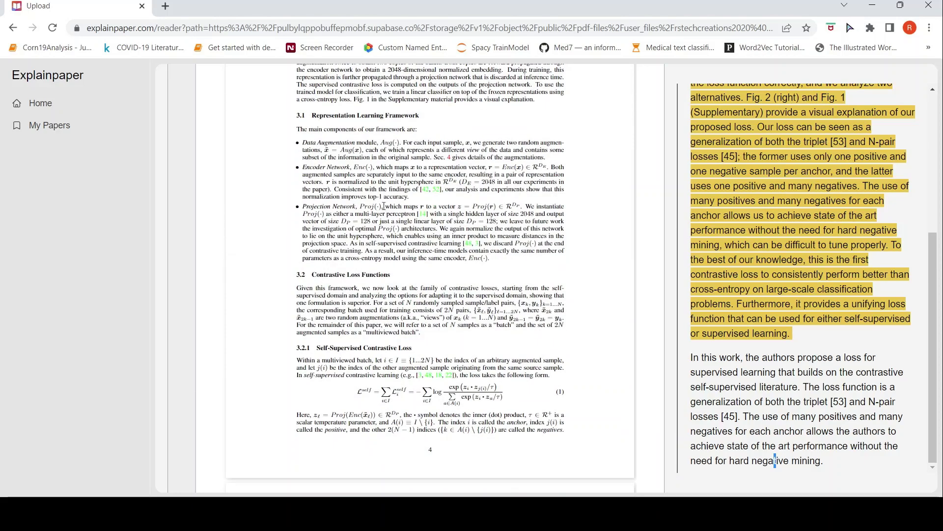
scroll(384, 206, "down", 3)
scroll(384, 207, "down", 3)
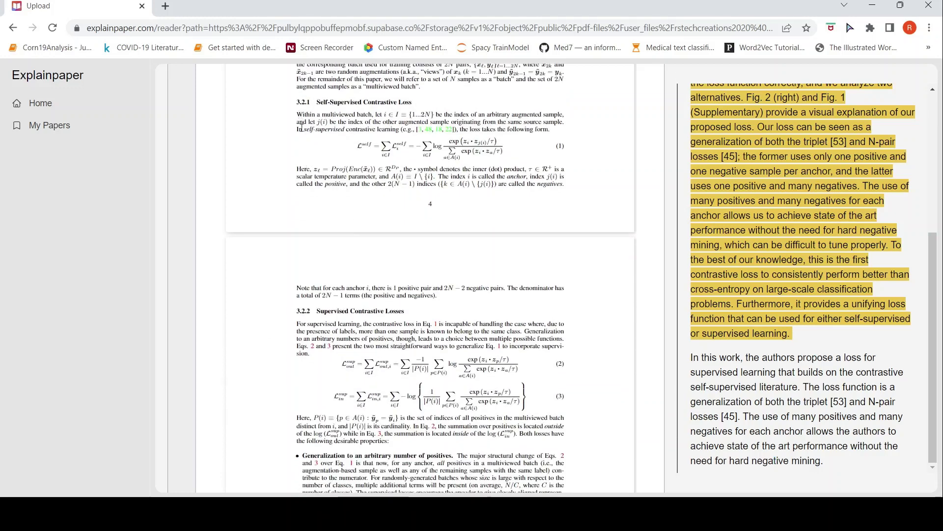
left_click_drag(297, 115, 437, 296)
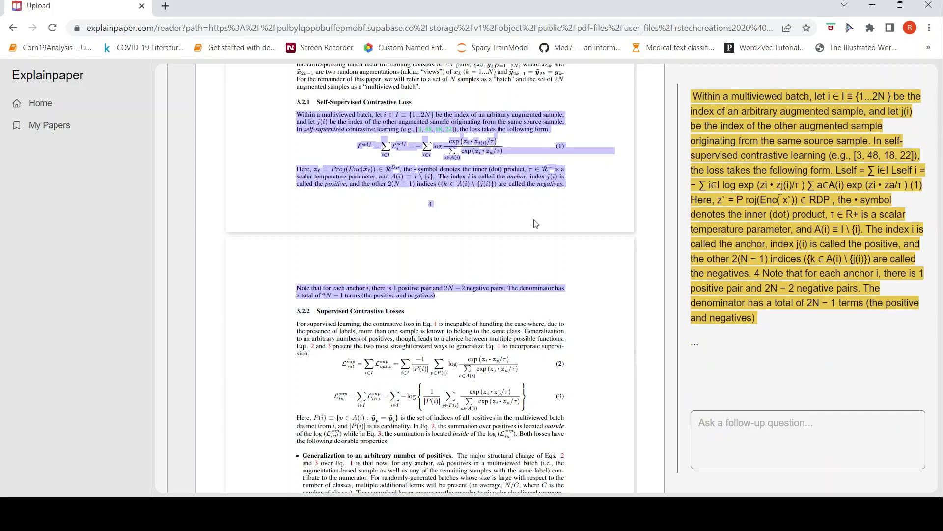
Ask 'What is triplet loss' and scroll the chat up to read its answer
left_click(813, 437)
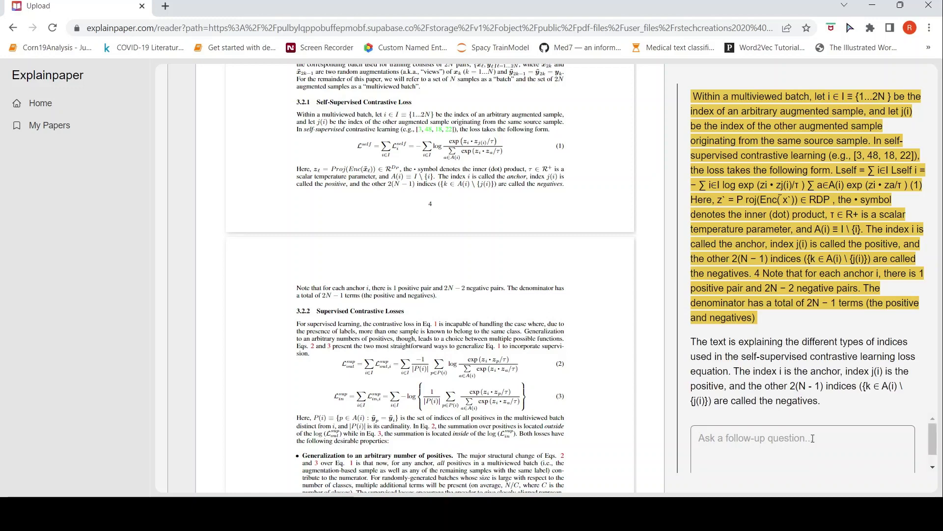
type("Wha")
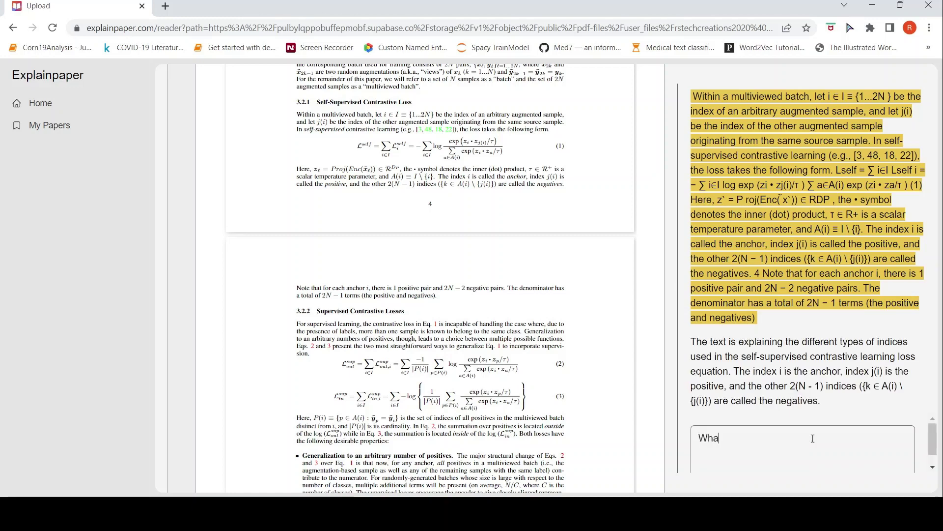
type("t is triplet loss")
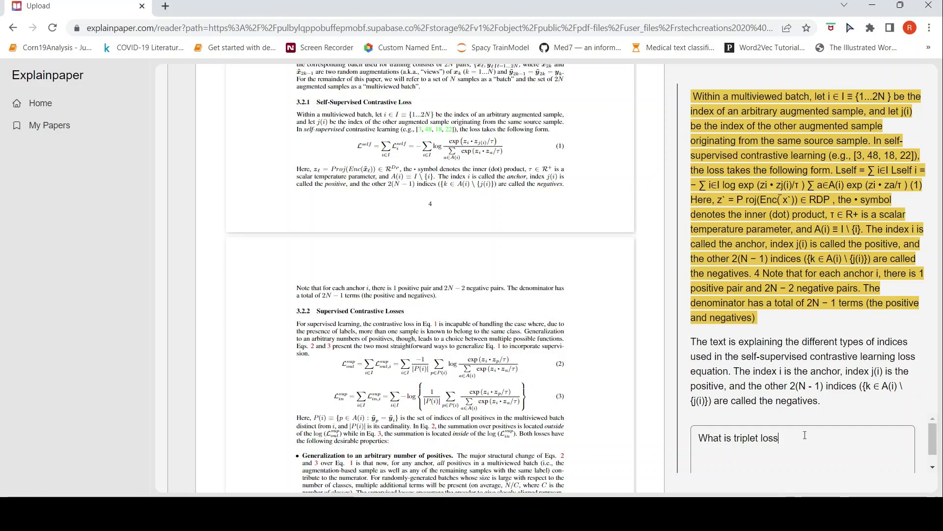
key("Return")
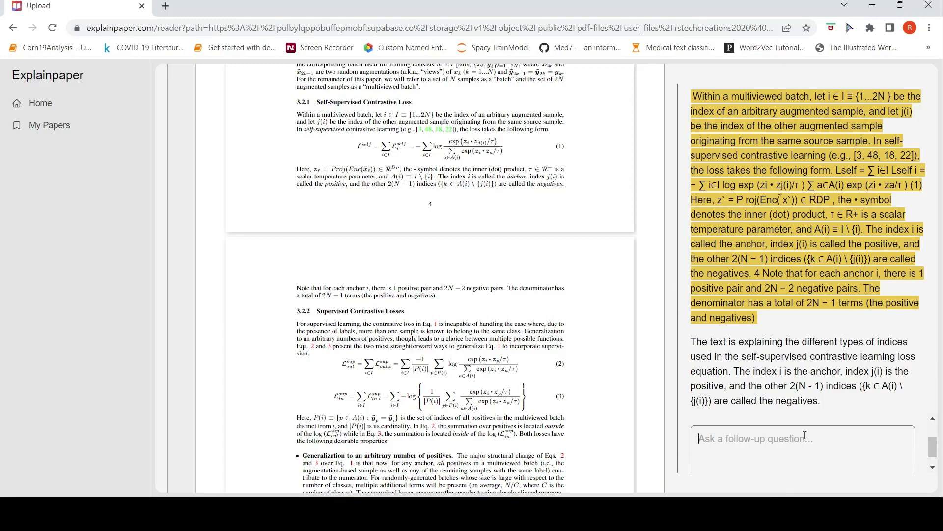
scroll(805, 435, "down", 1)
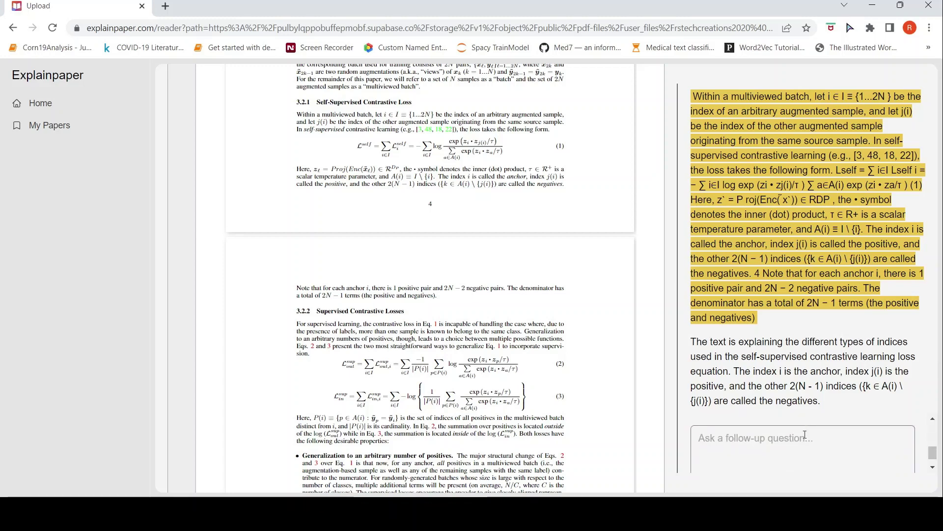
left_click(934, 419)
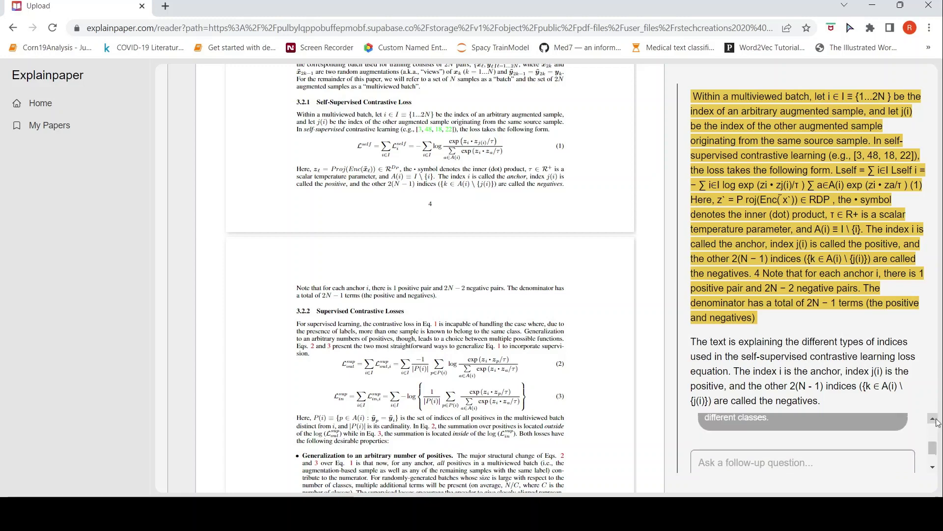
left_click(934, 419)
left_click(933, 418)
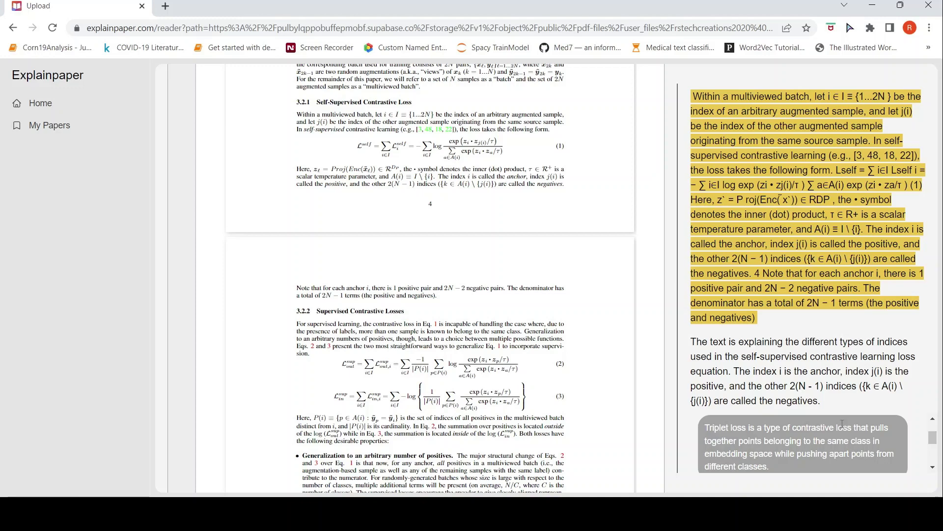
scroll(841, 425, "down", 1)
scroll(841, 425, "up", 1)
scroll(459, 260, "up", 10)
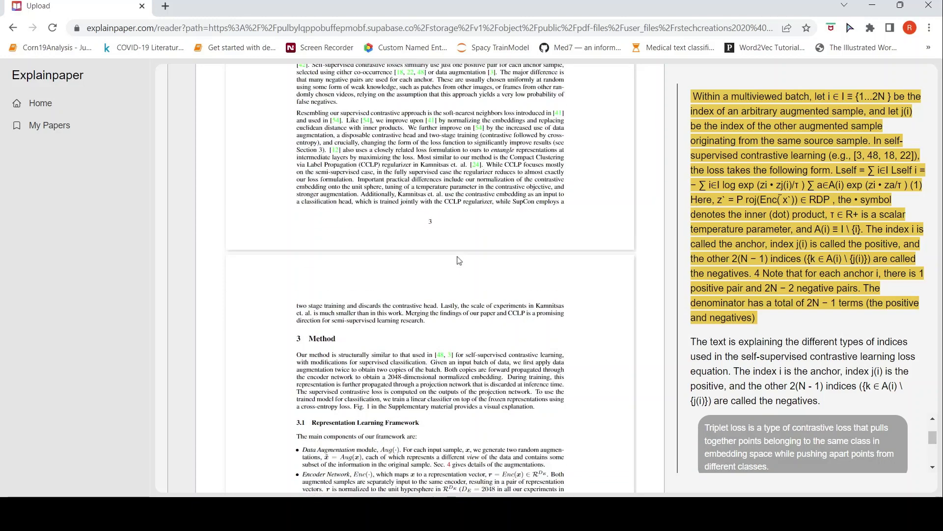
Scroll the PDF to page 17's section 8, 'Triplet Loss Derivation from Contrastive Loss'
scroll(460, 260, "up", 4)
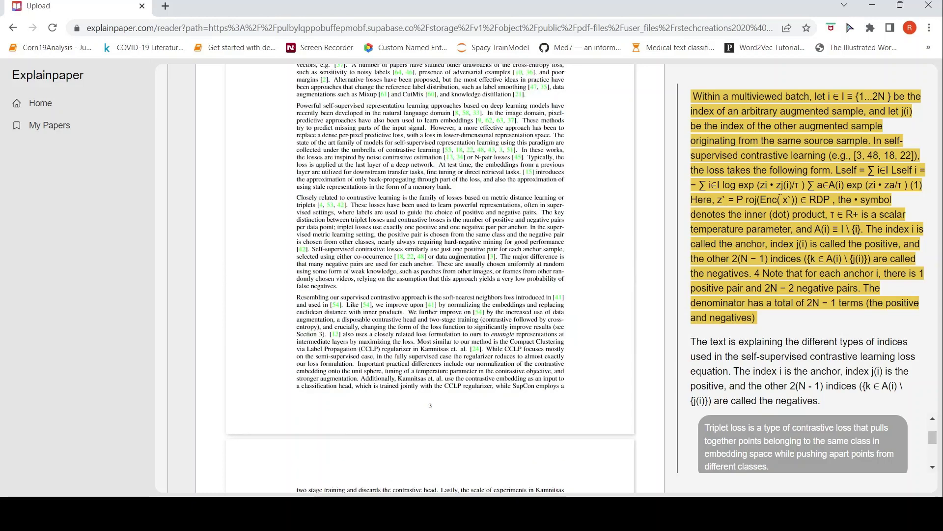
scroll(458, 266, "up", 4)
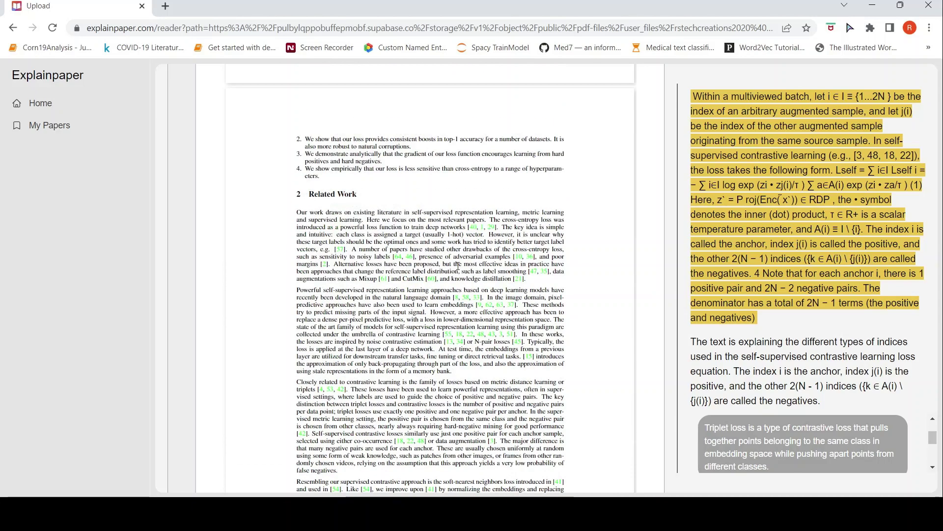
scroll(458, 266, "up", 8)
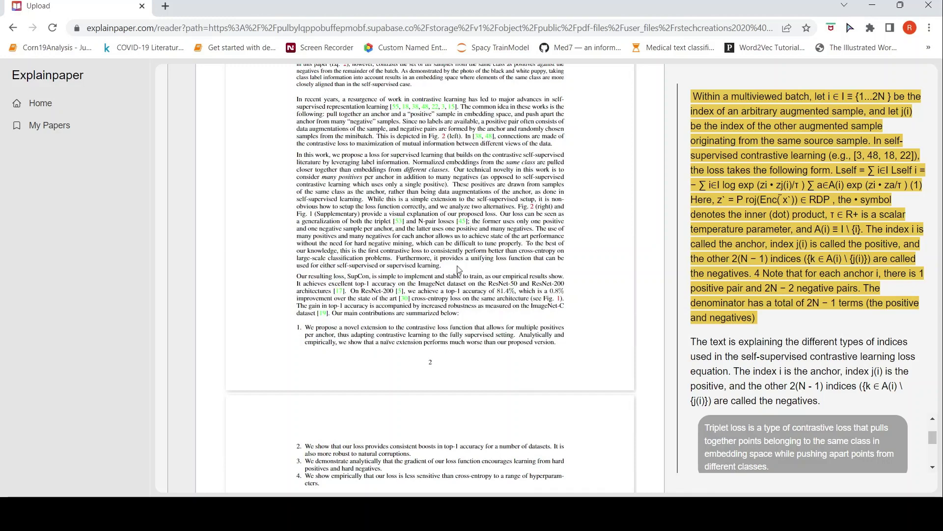
scroll(459, 269, "up", 1)
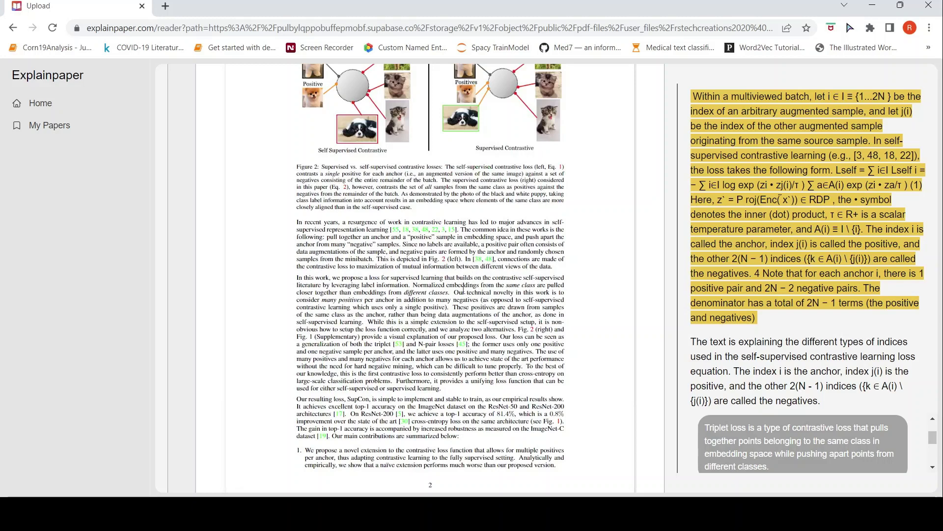
scroll(492, 322, "down", 5)
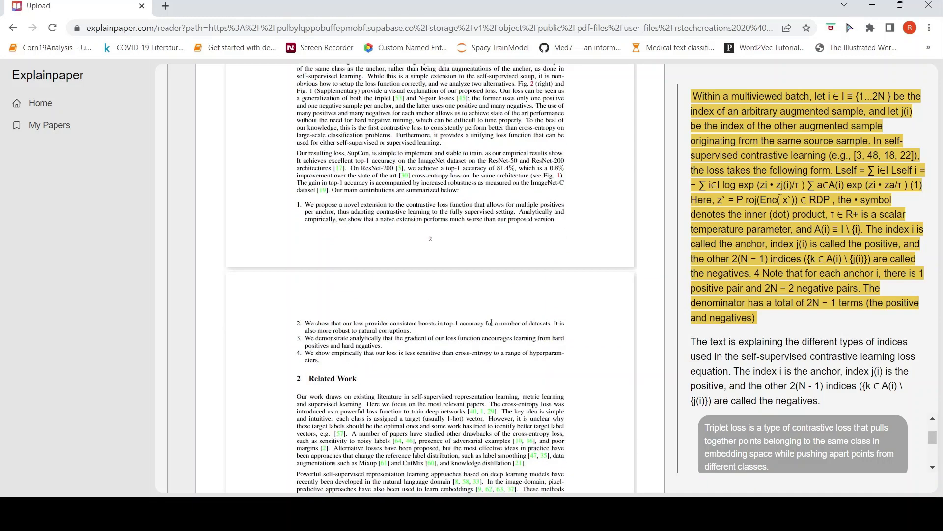
scroll(492, 322, "down", 20)
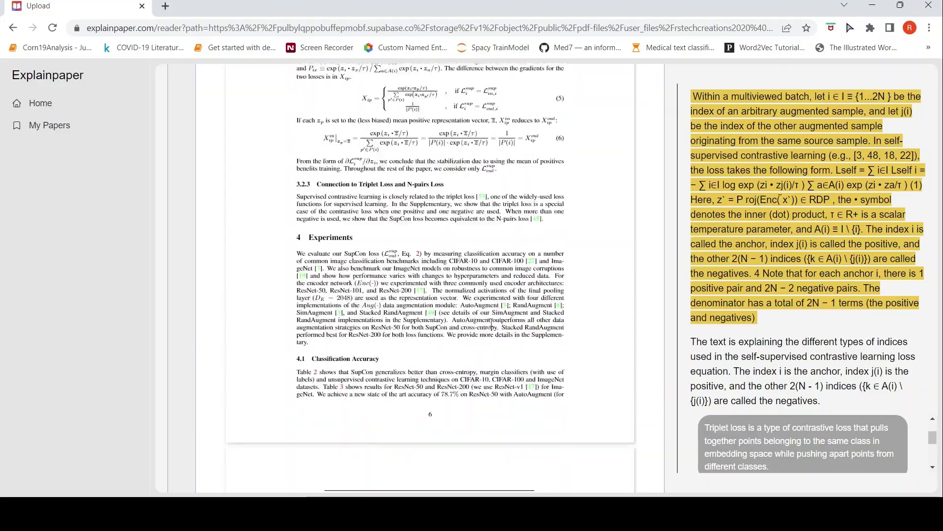
scroll(491, 325, "down", 20)
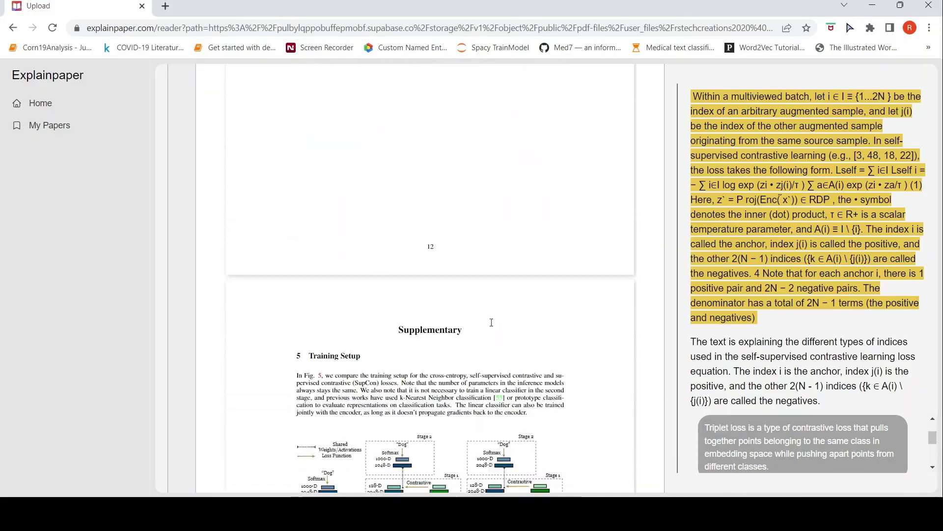
scroll(492, 322, "down", 20)
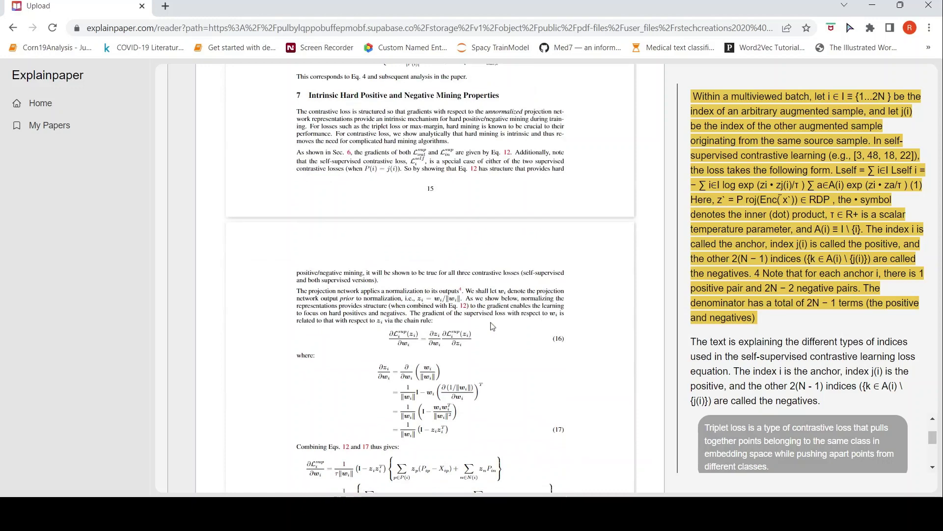
scroll(492, 326, "down", 20)
scroll(491, 323, "down", 3)
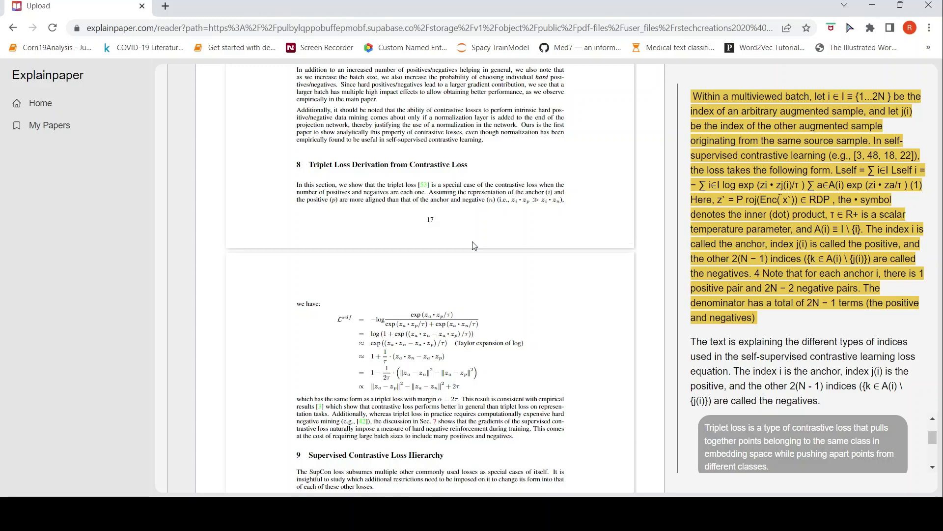
scroll(474, 245, "down", 3)
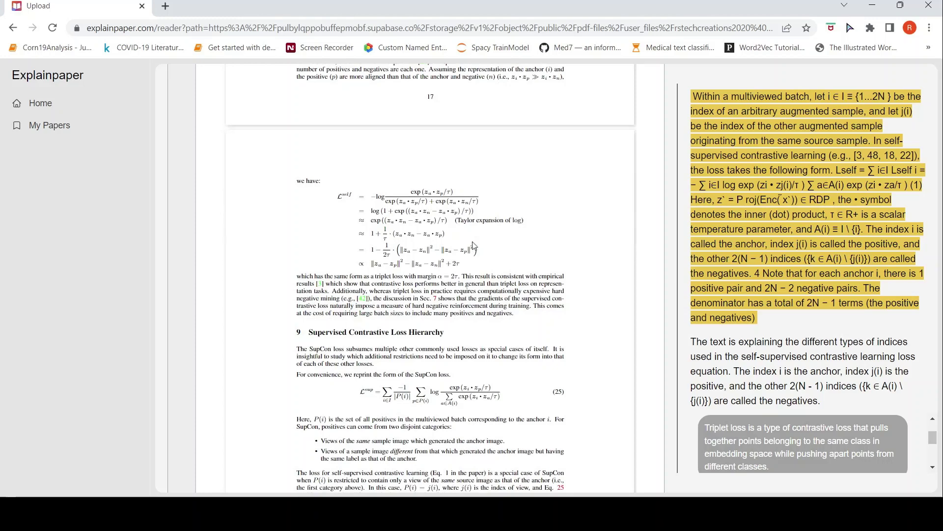
scroll(474, 246, "down", 1)
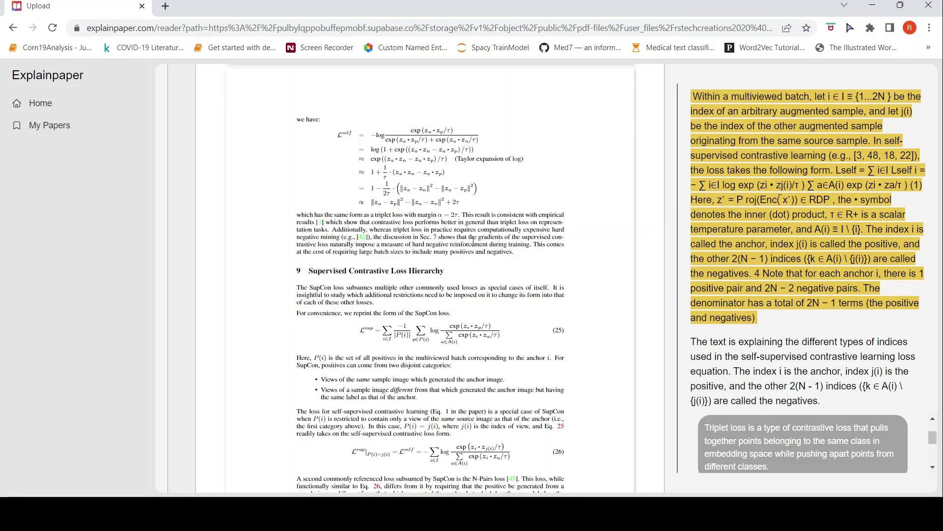
scroll(473, 243, "down", 8)
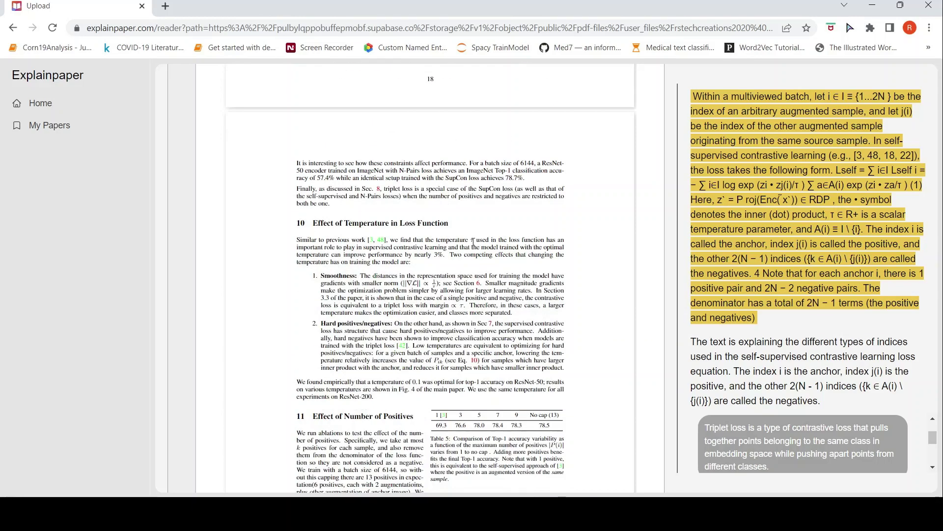
scroll(474, 242, "down", 5)
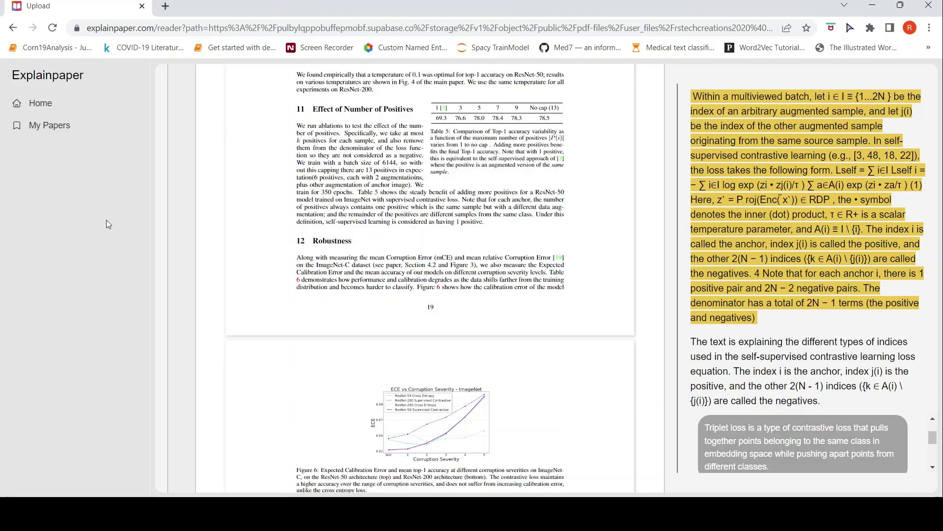
scroll(475, 218, "up", 11)
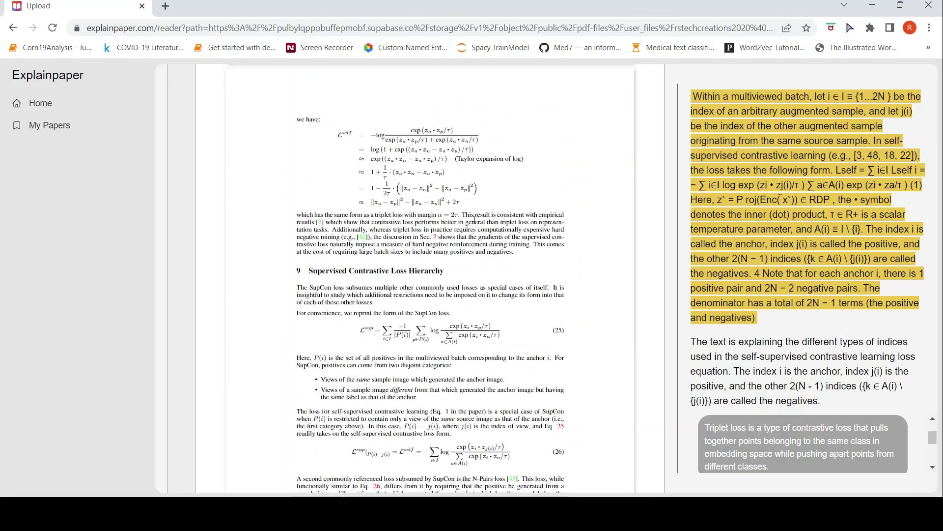
scroll(474, 218, "up", 20)
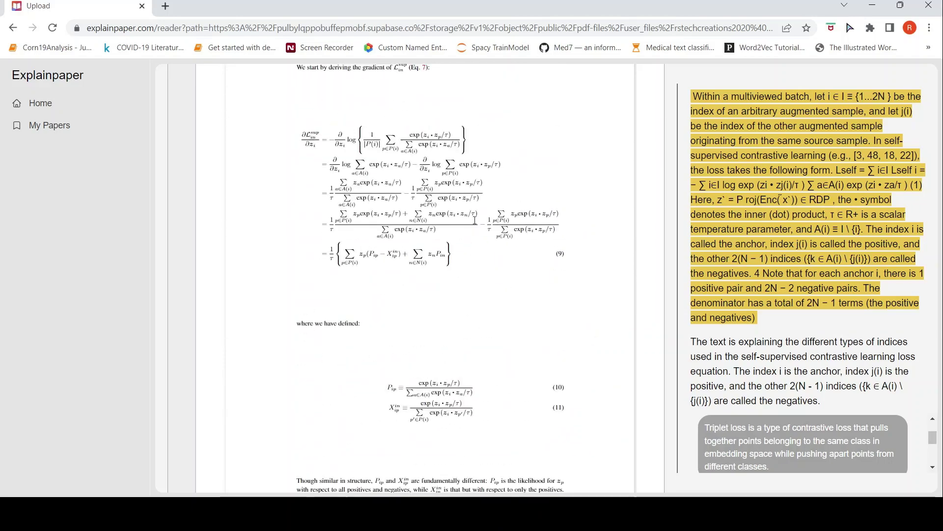
scroll(475, 219, "up", 20)
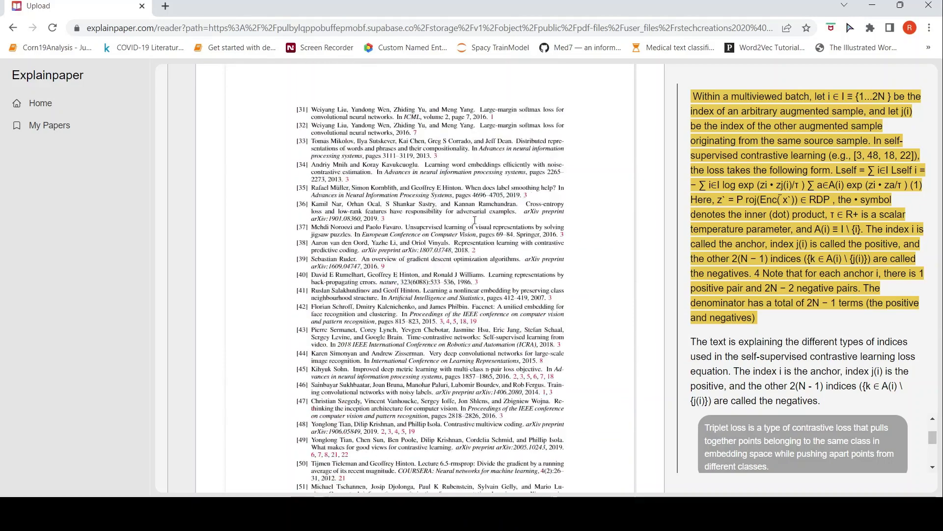
scroll(475, 219, "up", 20)
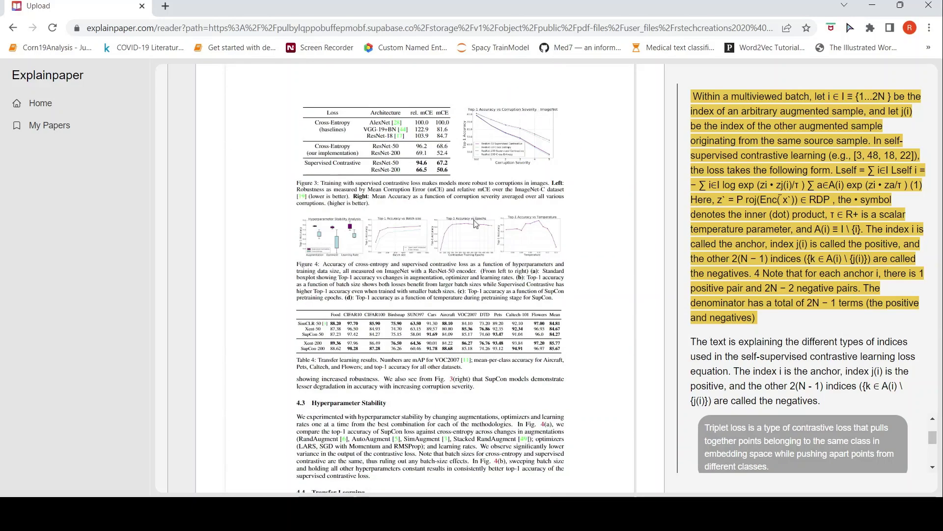
scroll(476, 224, "up", 15)
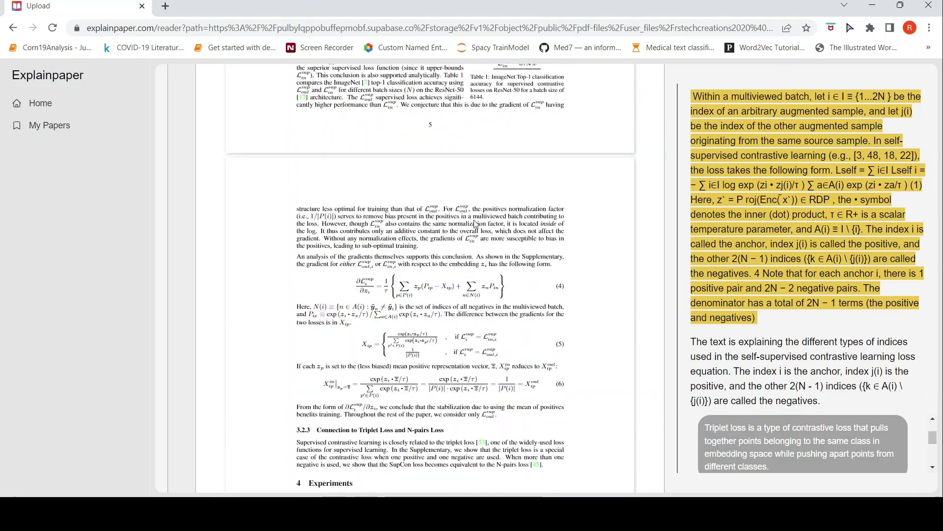
scroll(476, 223, "up", 15)
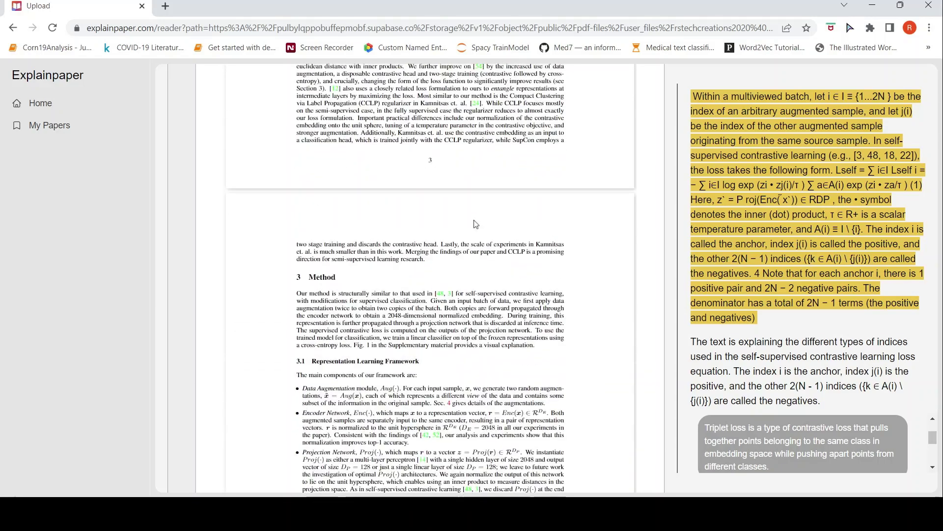
scroll(476, 224, "up", 6)
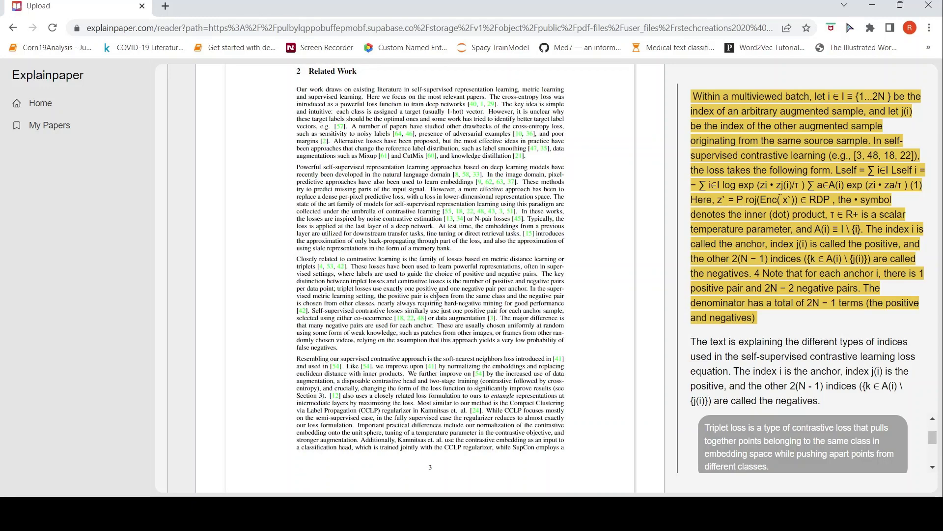
scroll(438, 296, "up", 7)
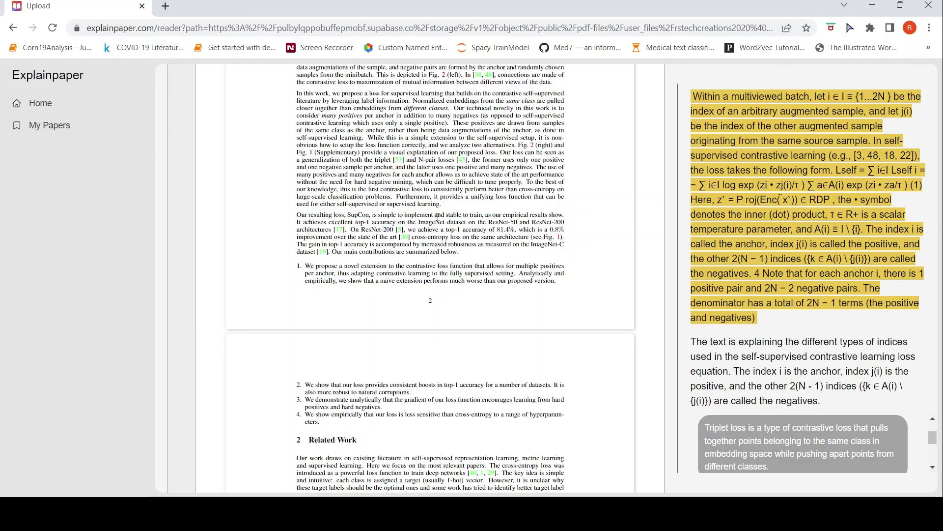
Leave the contrastive learning reader via Home in the left sidebar
left_click(35, 110)
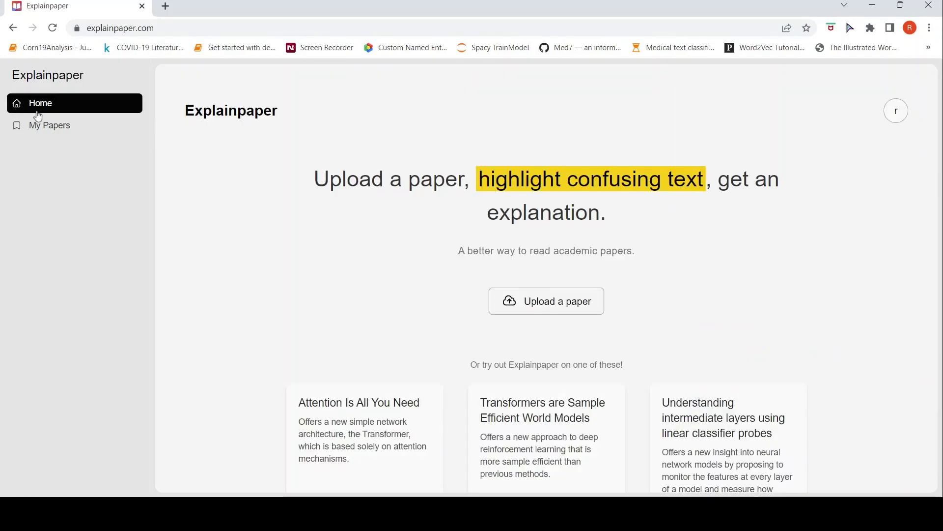